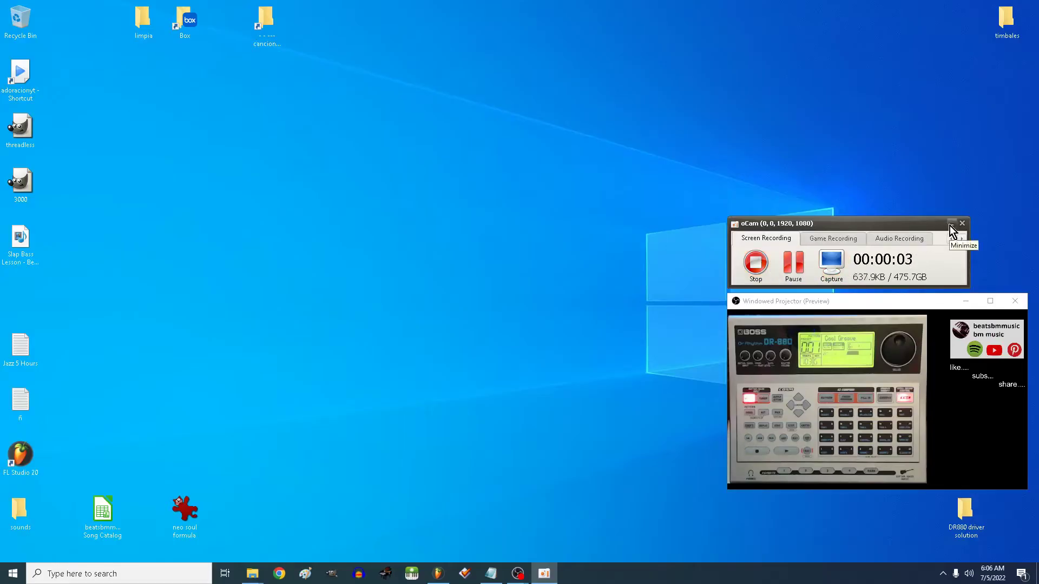
Step: Minimize the oCam screen-recorder window so the desktop and DR-880 preview remain
{"action": "left_click", "coordinate": [951, 226]}
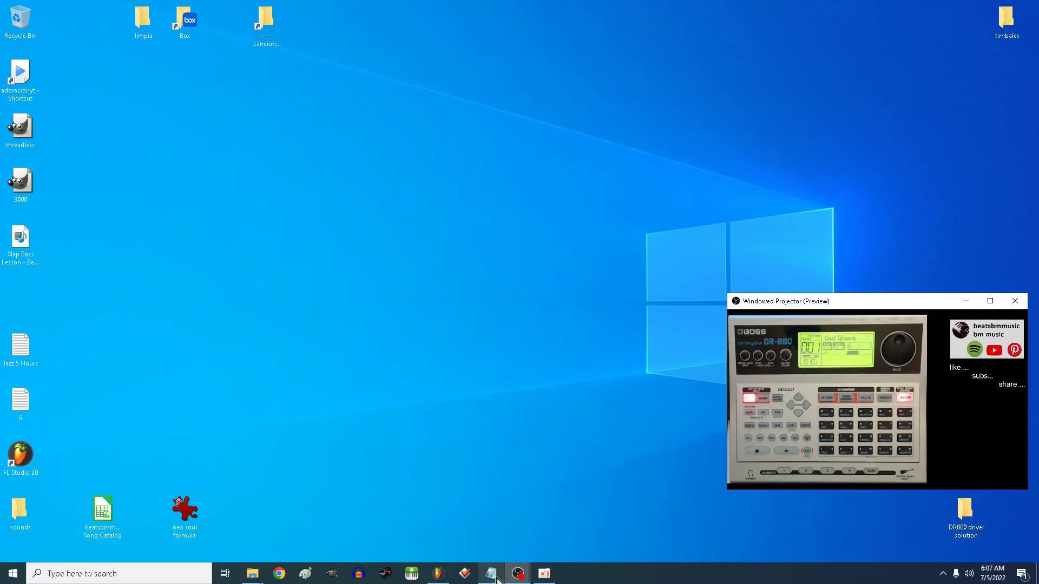
Step: Bring FL Studio forward and open its MIDI settings from the Options menu
{"action": "left_click", "coordinate": [438, 573]}
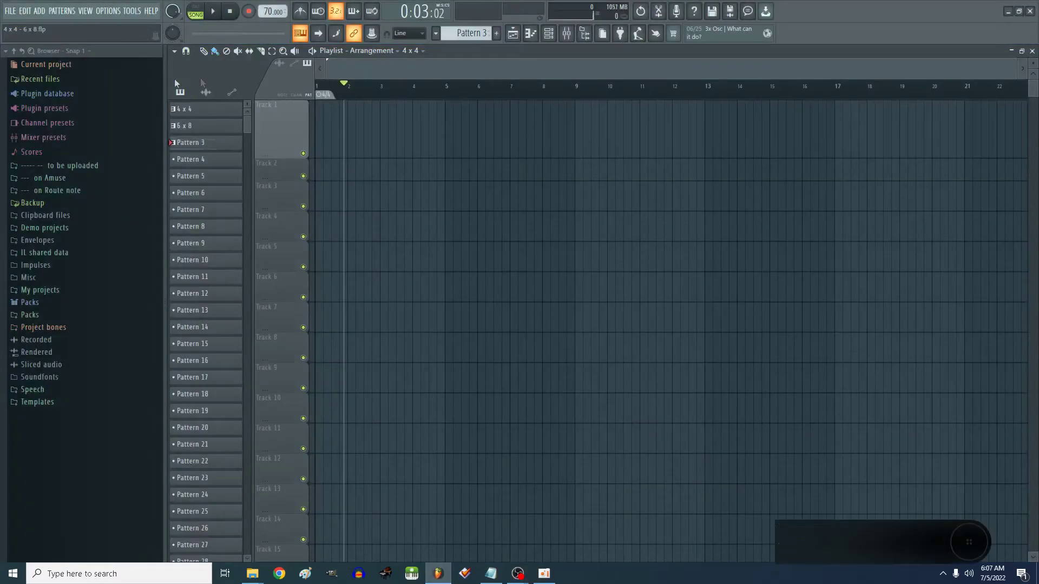
{"action": "left_click", "coordinate": [116, 12]}
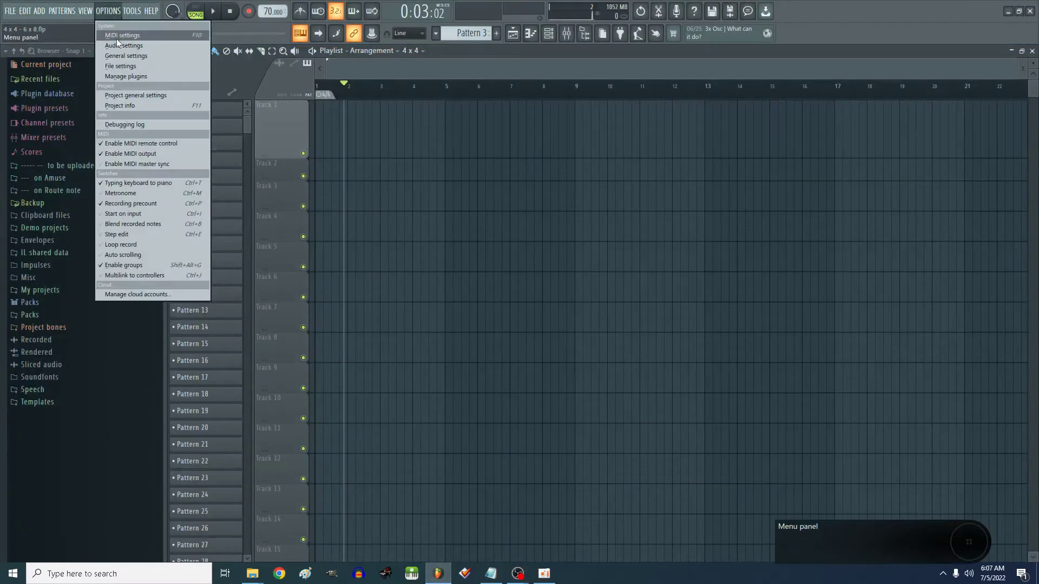
{"action": "left_click", "coordinate": [120, 35]}
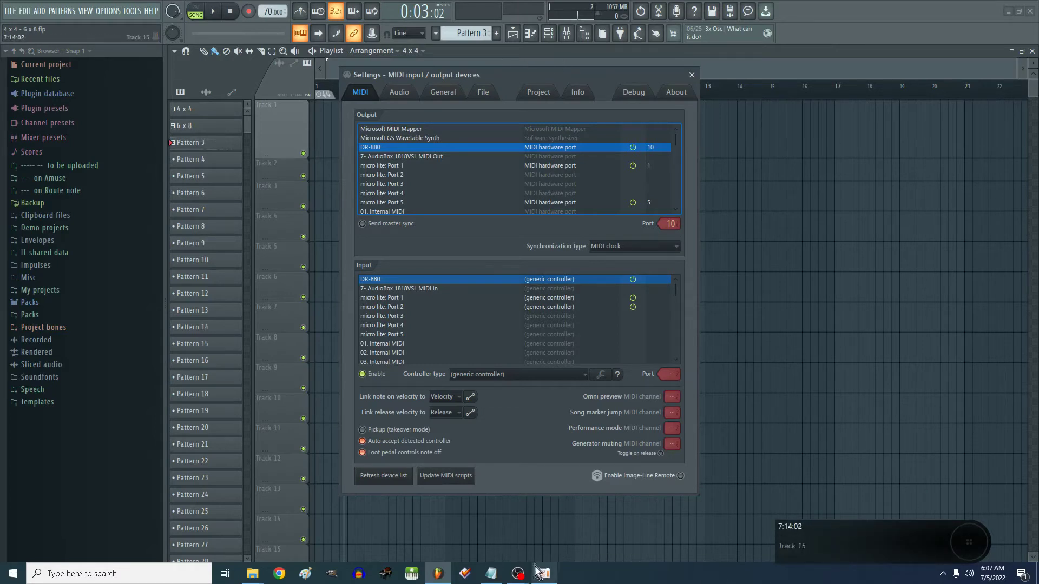
Step: Fit the DR-880 camera preview window to its content and close the MIDI settings
{"action": "mouse_move", "coordinate": [517, 576]}
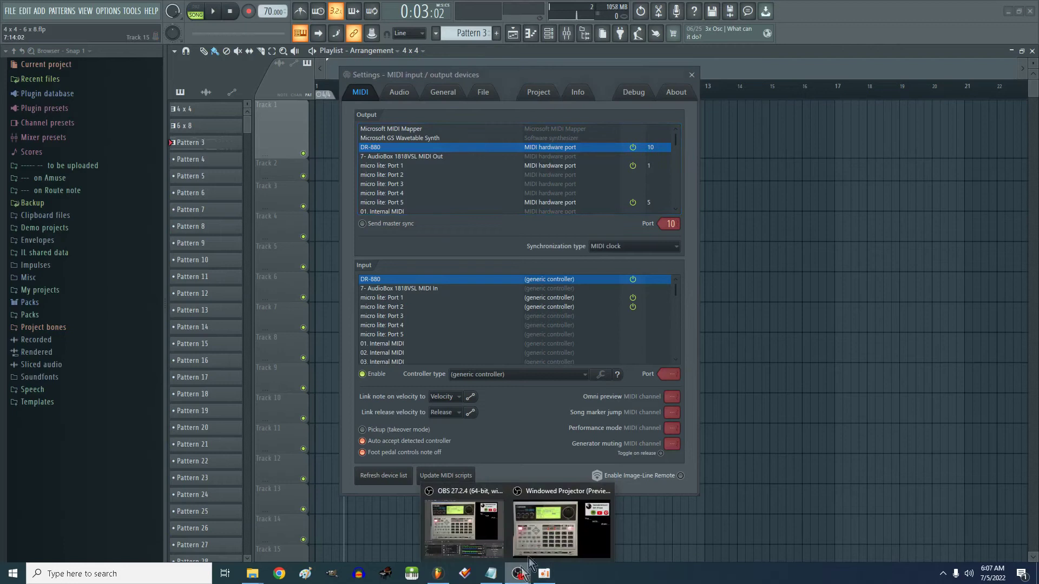
{"action": "left_click", "coordinate": [551, 541]}
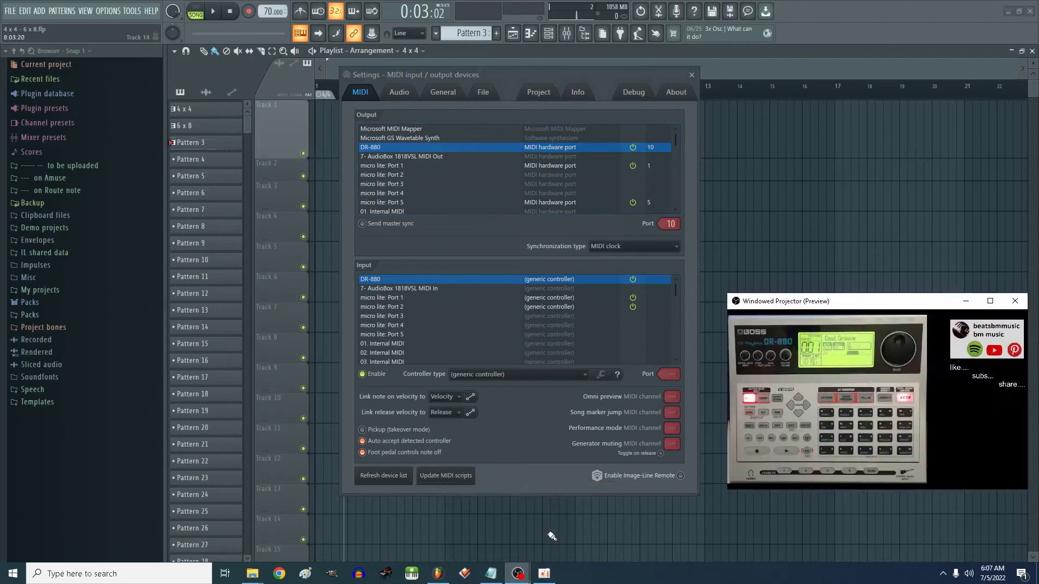
{"action": "right_click", "coordinate": [755, 303]}
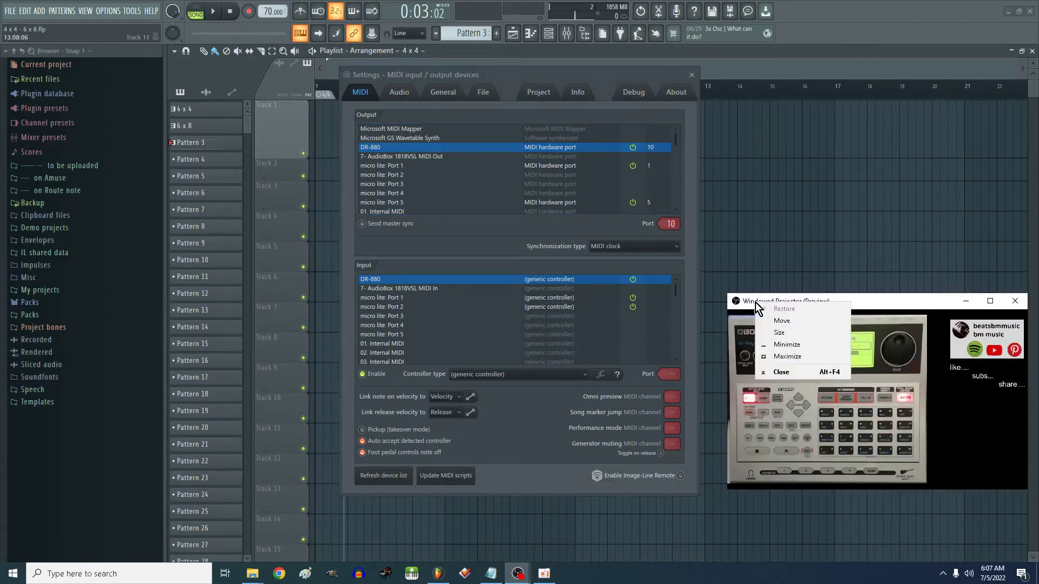
{"action": "left_click", "coordinate": [908, 298]}
{"action": "right_click", "coordinate": [811, 414]}
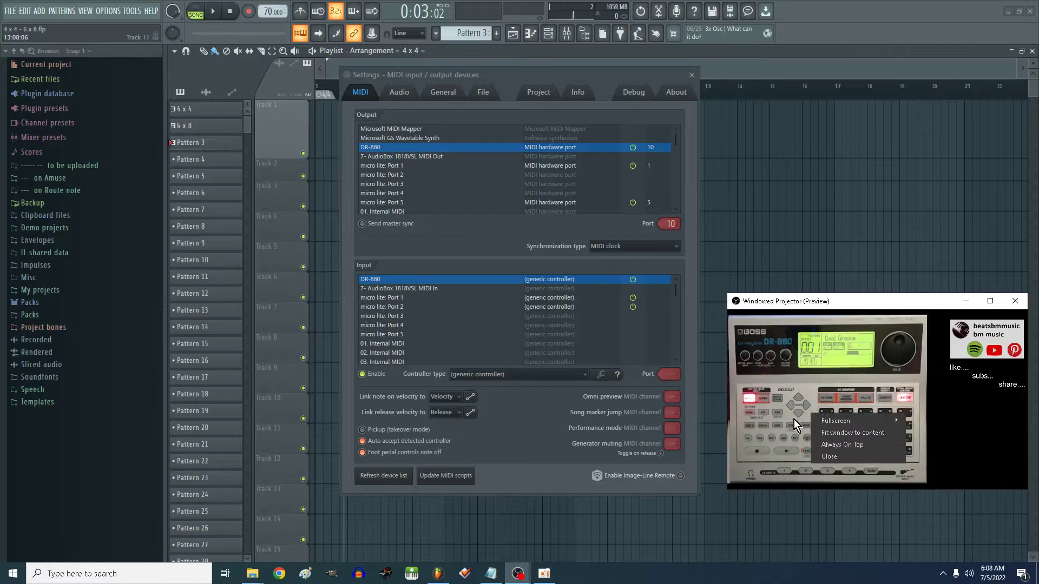
{"action": "left_click", "coordinate": [842, 433]}
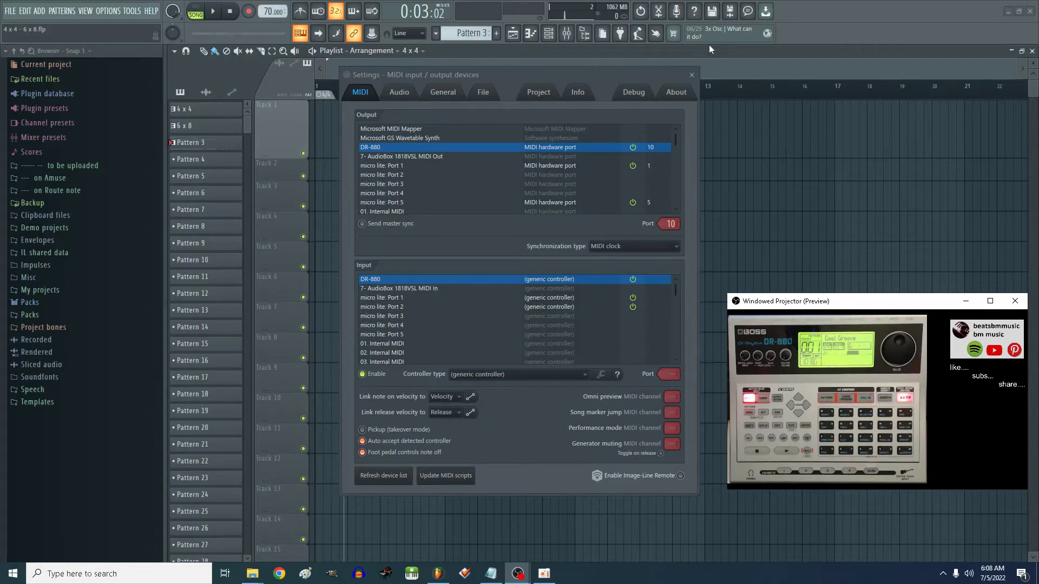
{"action": "left_click", "coordinate": [692, 75]}
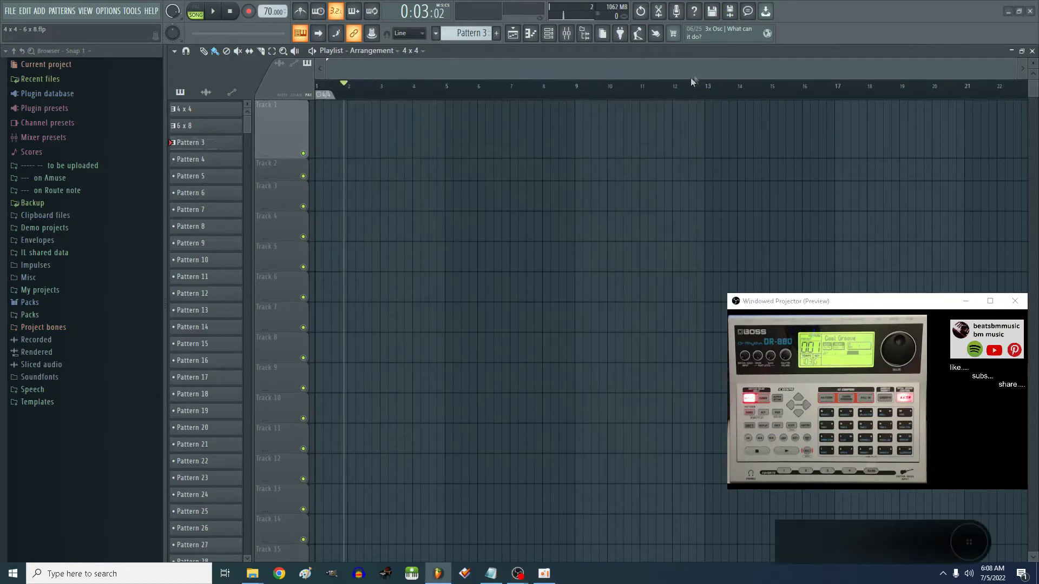
Step: Minimize FL Studio and search Google in Chrome for 'dr880 win10 problem'
{"action": "left_click", "coordinate": [1007, 11]}
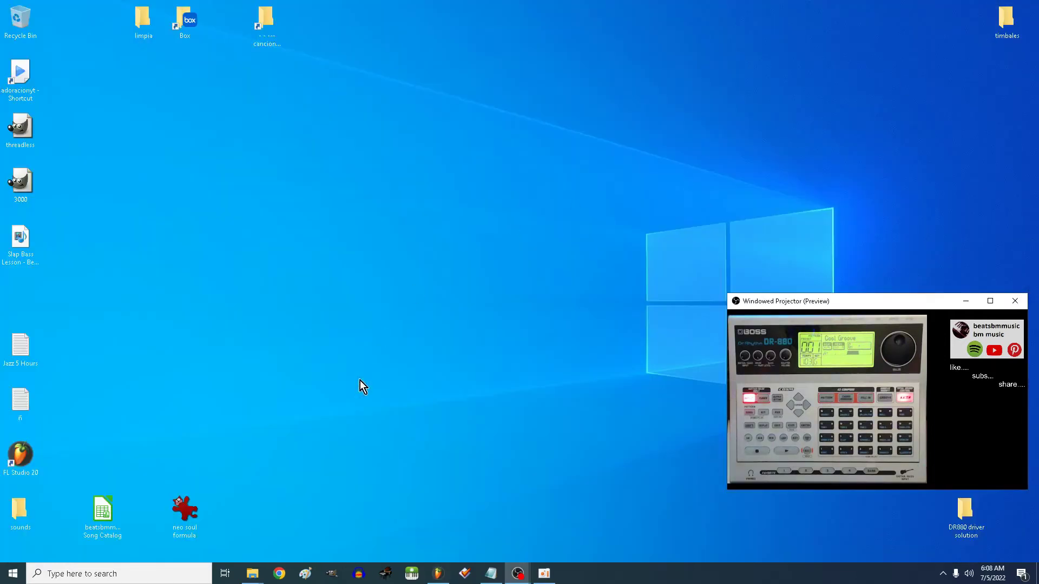
{"action": "left_click", "coordinate": [280, 574]}
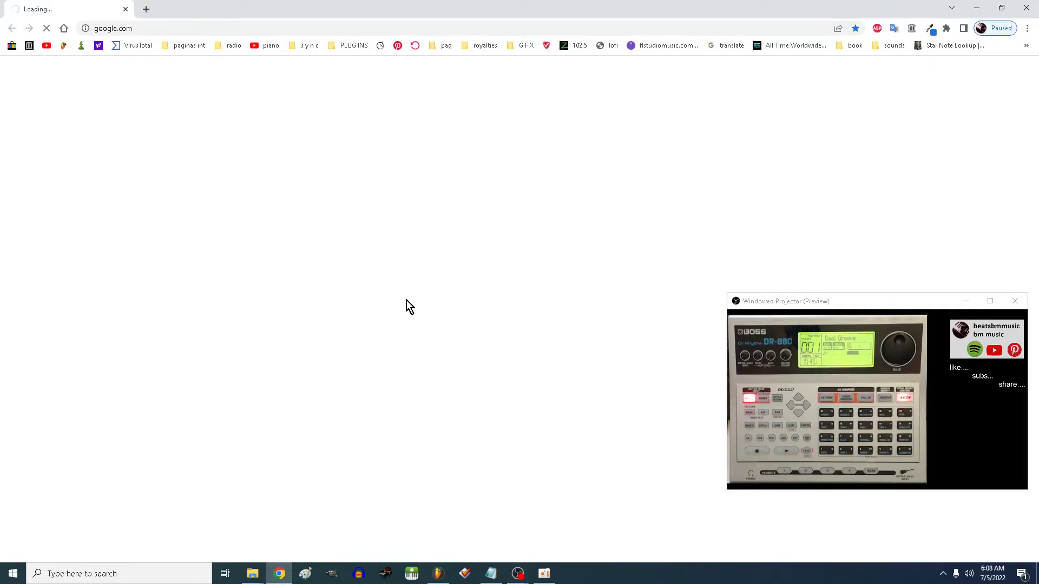
{"action": "left_click", "coordinate": [209, 32]}
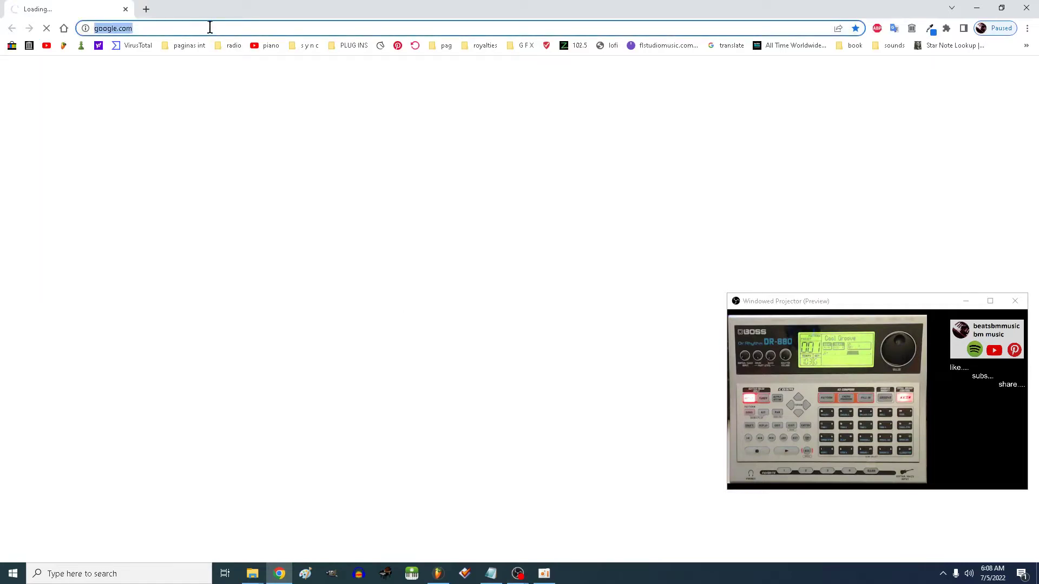
{"action": "type", "text": "dr880 win10 problem"}
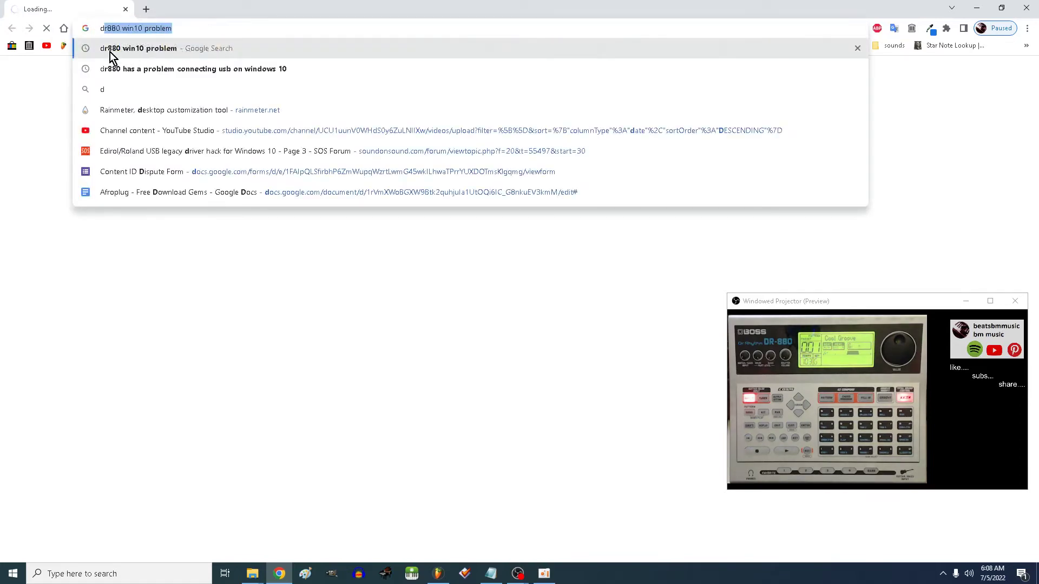
{"action": "left_click", "coordinate": [175, 45]}
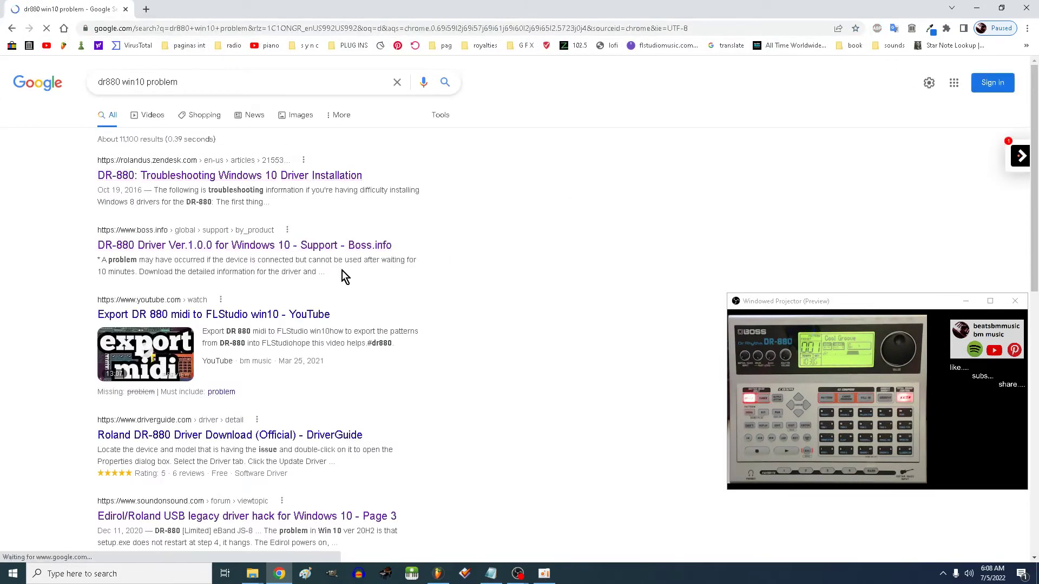
Step: Open the Sound On Sound 'Edirol/Roland USB legacy driver hack for Windows 10' result
{"action": "scroll", "coordinate": [331, 312], "scroll_direction": "down", "scroll_amount": 1}
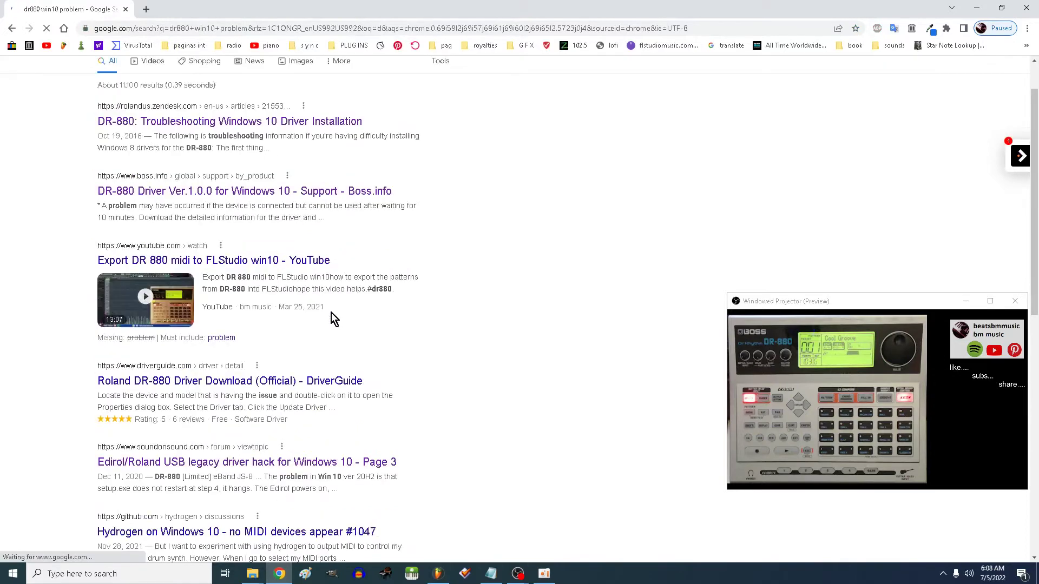
{"action": "scroll", "coordinate": [332, 312], "scroll_direction": "down", "scroll_amount": 1}
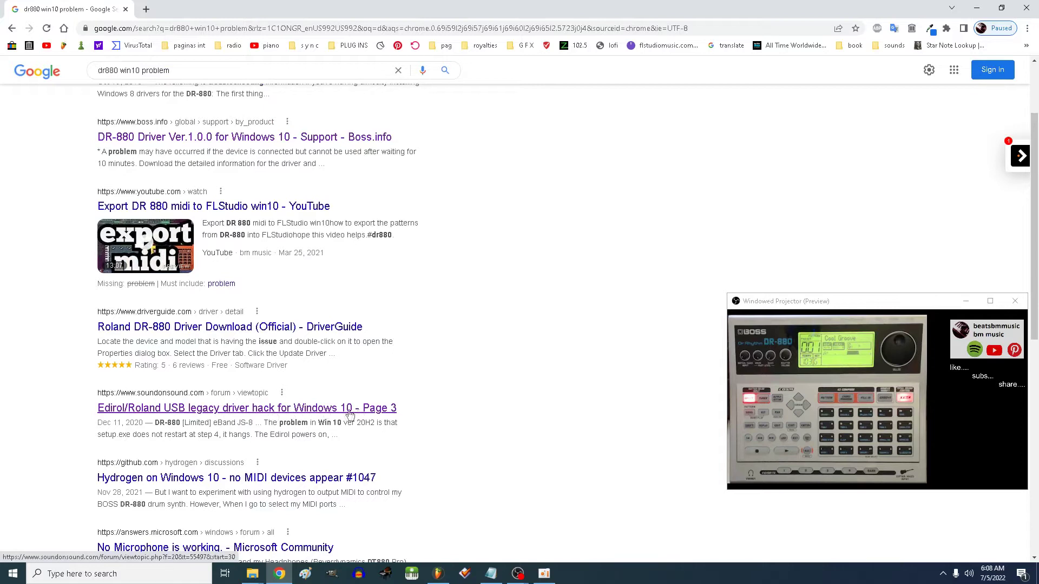
{"action": "left_click", "coordinate": [263, 413]}
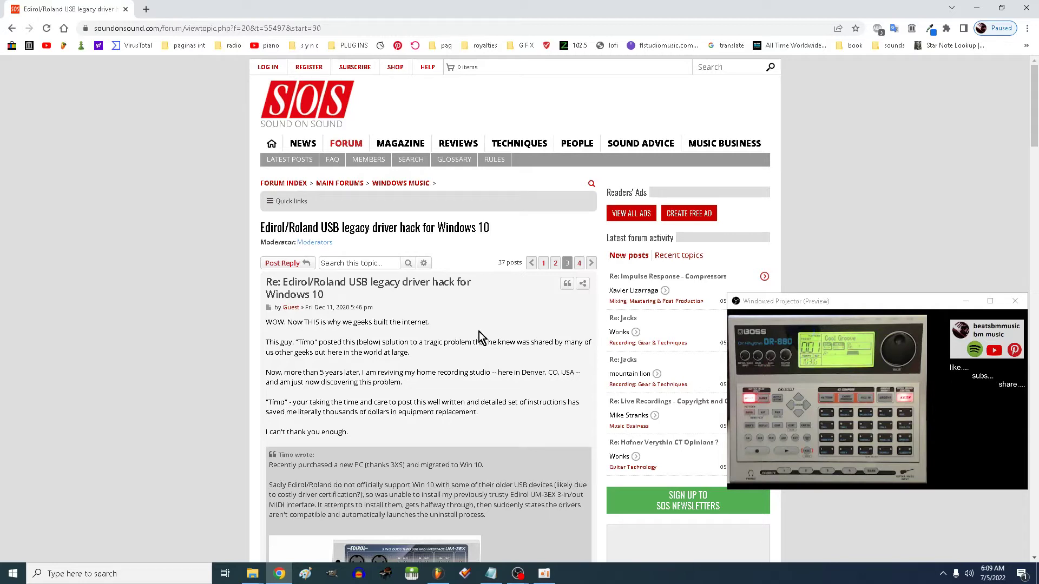
Step: Scroll the thread to the 'Without further ado' workaround and first CODE block, then bring up OBS
{"action": "scroll", "coordinate": [422, 368], "scroll_direction": "down", "scroll_amount": 1}
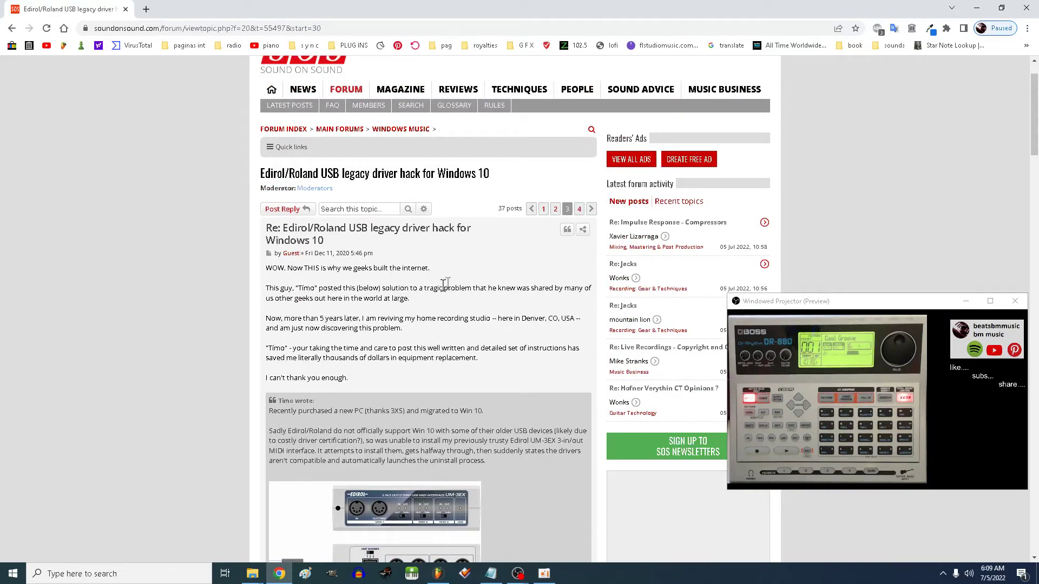
{"action": "scroll", "coordinate": [446, 310], "scroll_direction": "down", "scroll_amount": 3}
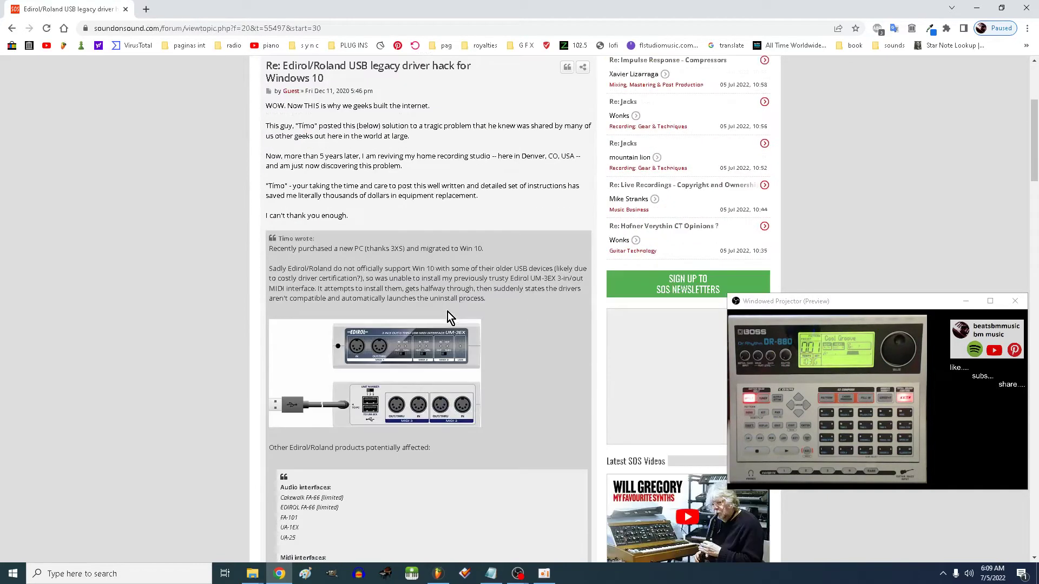
{"action": "scroll", "coordinate": [449, 250], "scroll_direction": "down", "scroll_amount": 4}
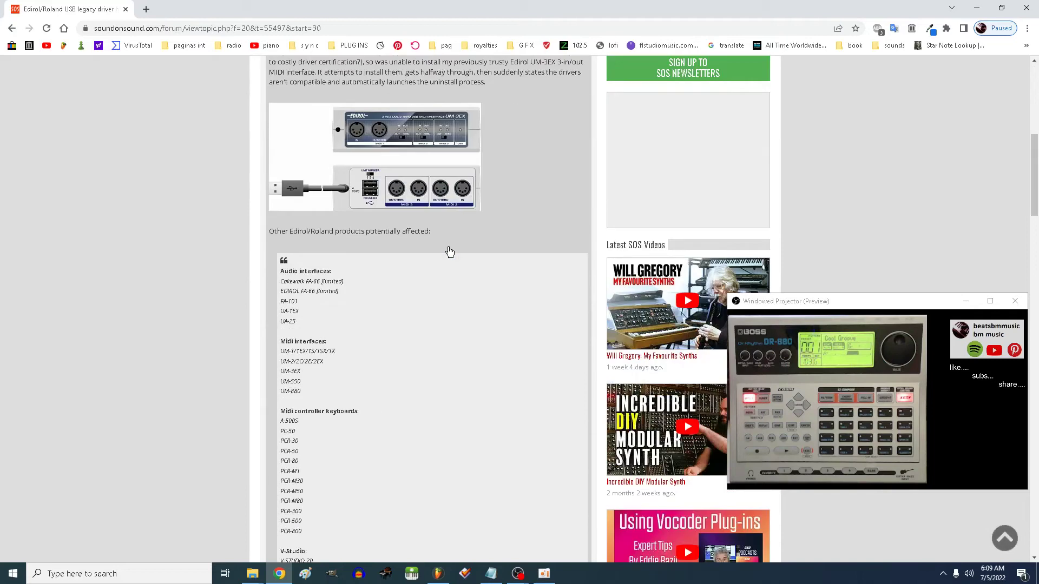
{"action": "scroll", "coordinate": [449, 247], "scroll_direction": "up", "scroll_amount": 2}
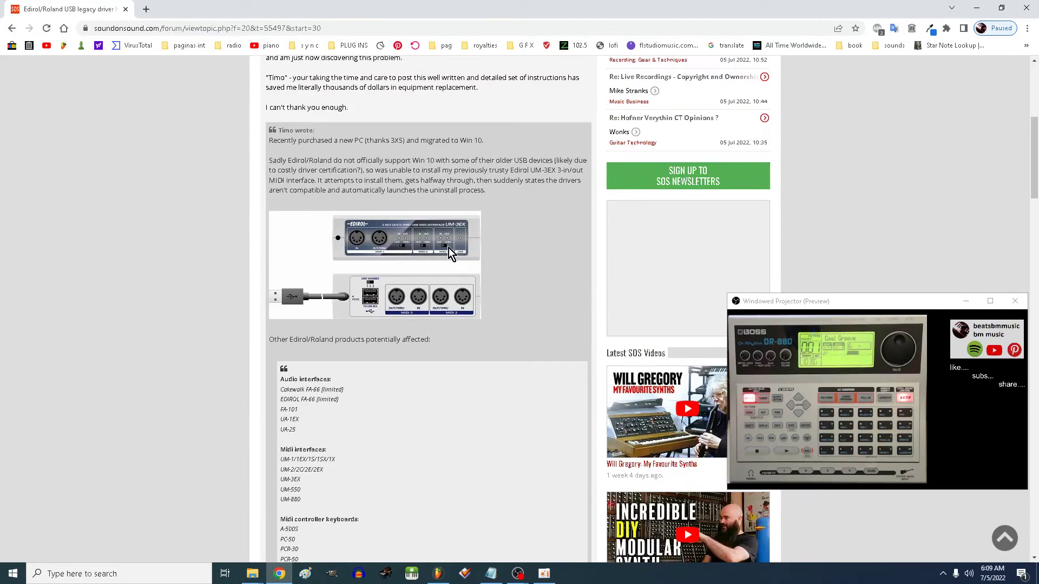
{"action": "scroll", "coordinate": [449, 250], "scroll_direction": "down", "scroll_amount": 4}
{"action": "scroll", "coordinate": [449, 252], "scroll_direction": "down", "scroll_amount": 4}
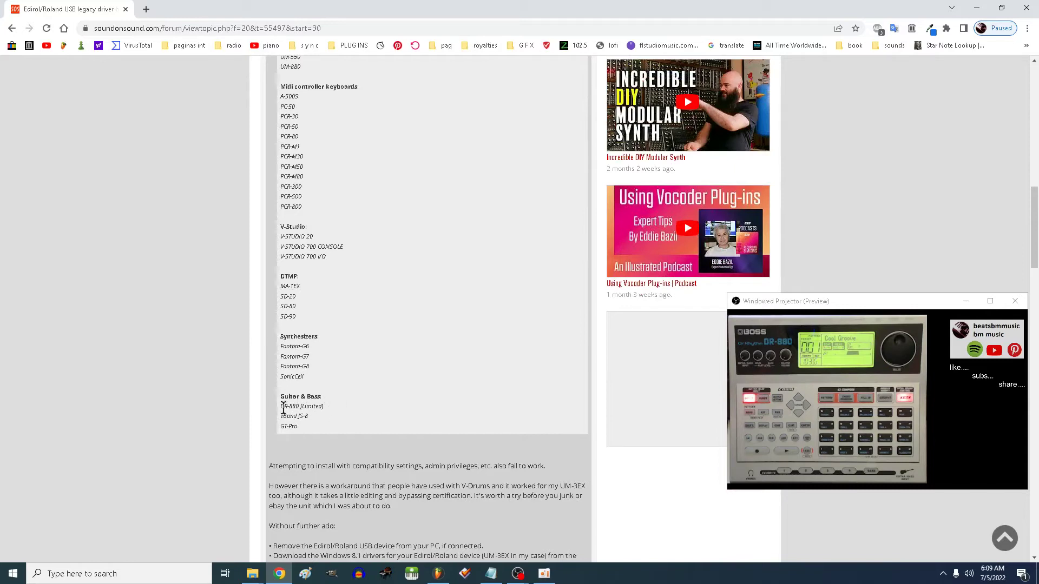
{"action": "scroll", "coordinate": [387, 385], "scroll_direction": "up", "scroll_amount": 4}
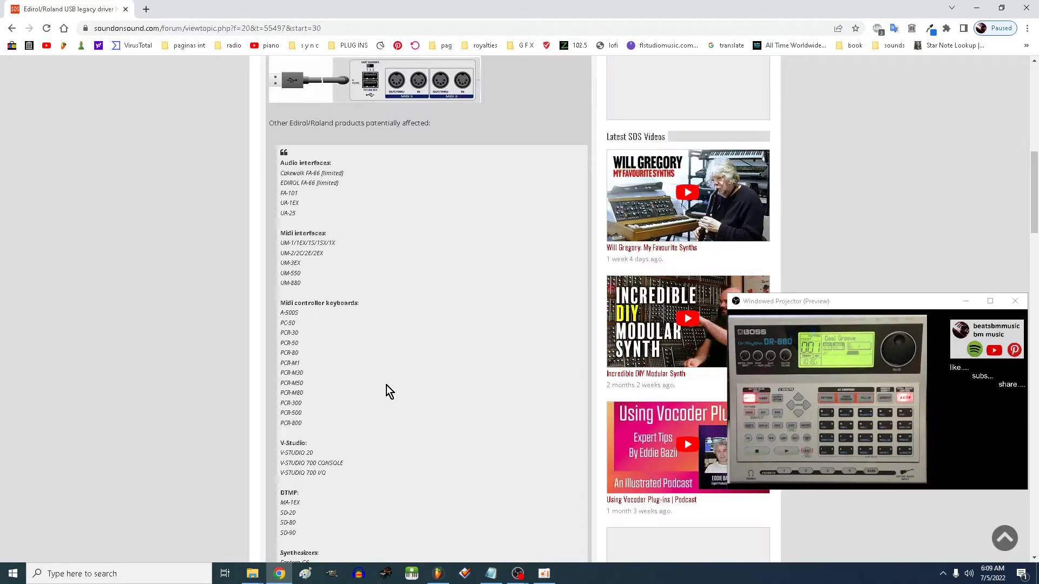
{"action": "scroll", "coordinate": [387, 385], "scroll_direction": "up", "scroll_amount": 1}
{"action": "scroll", "coordinate": [387, 385], "scroll_direction": "down", "scroll_amount": 2}
{"action": "scroll", "coordinate": [387, 385], "scroll_direction": "down", "scroll_amount": 5}
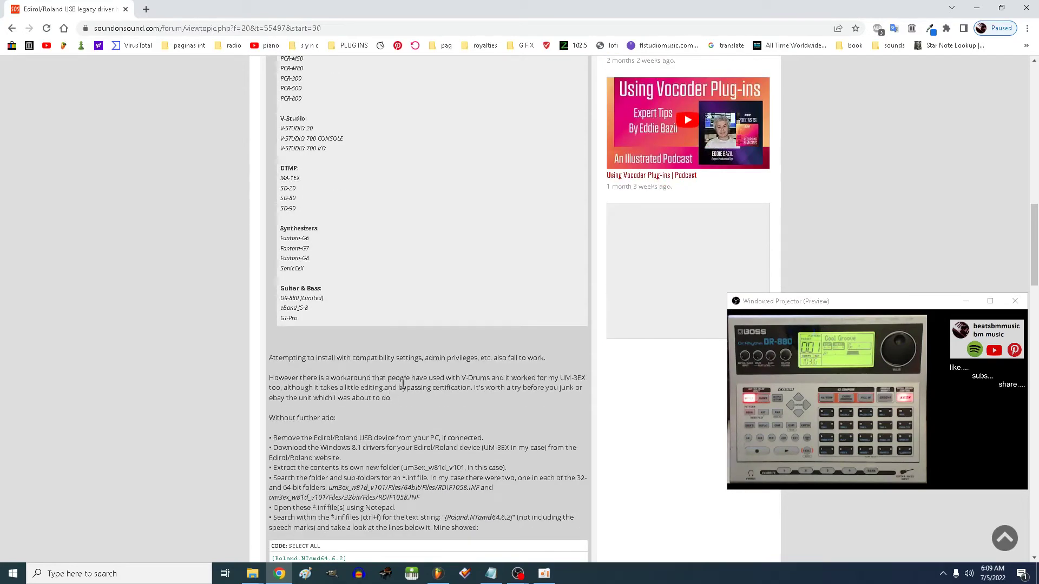
{"action": "scroll", "coordinate": [405, 383], "scroll_direction": "down", "scroll_amount": 1}
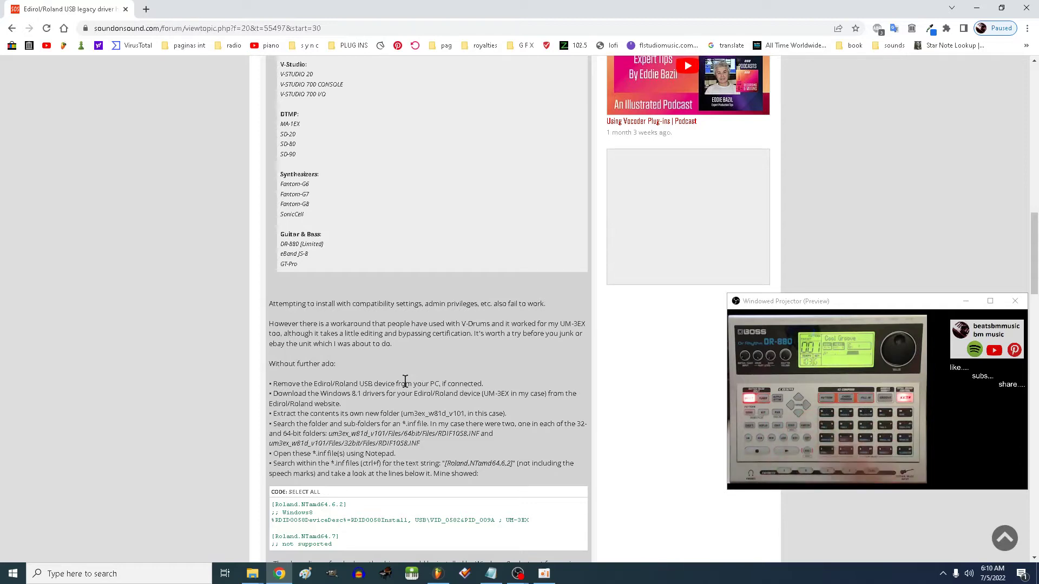
{"action": "scroll", "coordinate": [407, 379], "scroll_direction": "down", "scroll_amount": 1}
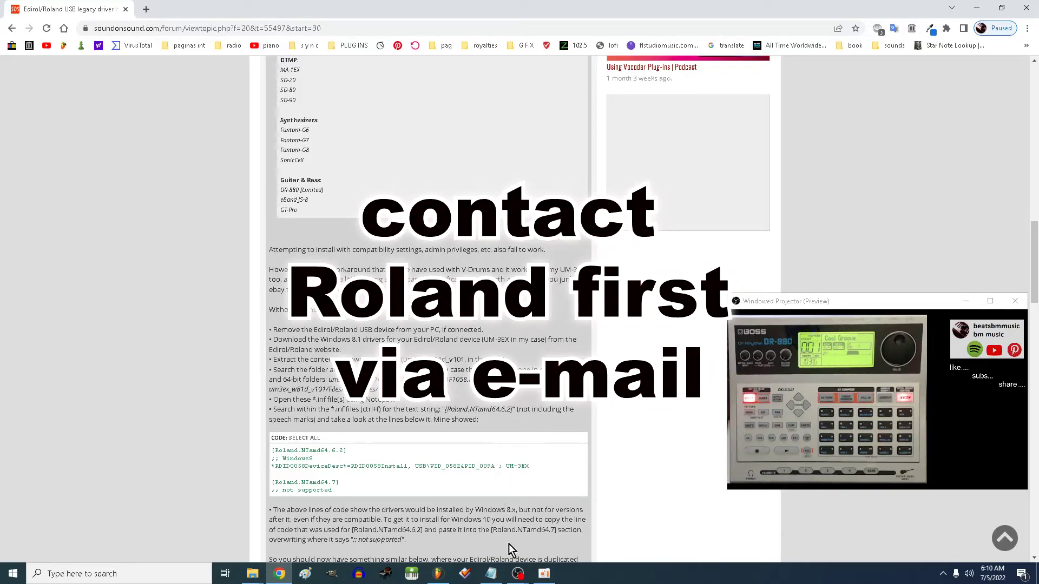
{"action": "left_click", "coordinate": [518, 574]}
{"action": "left_click", "coordinate": [464, 522]}
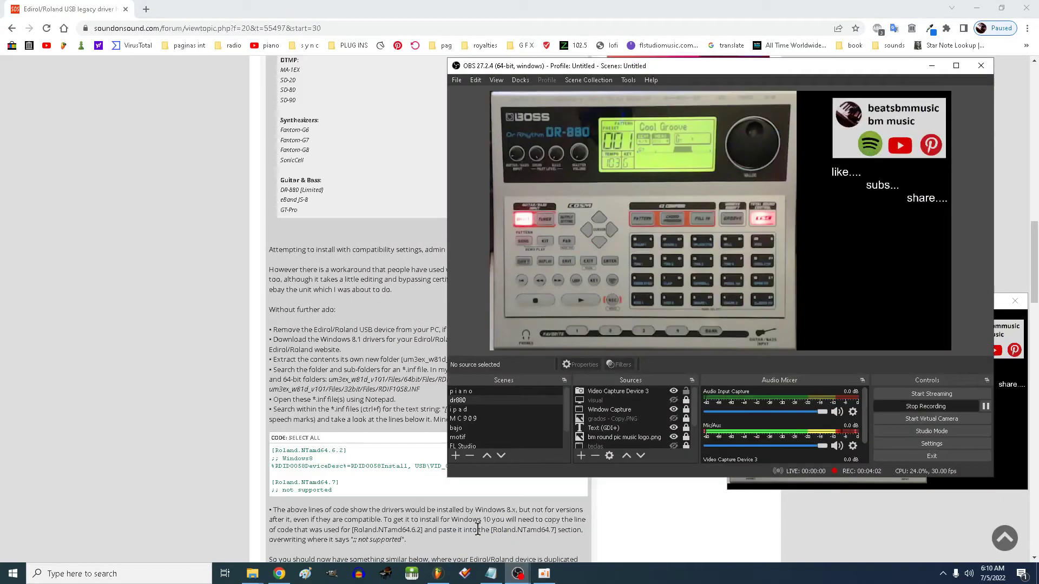
{"action": "left_click", "coordinate": [935, 68]}
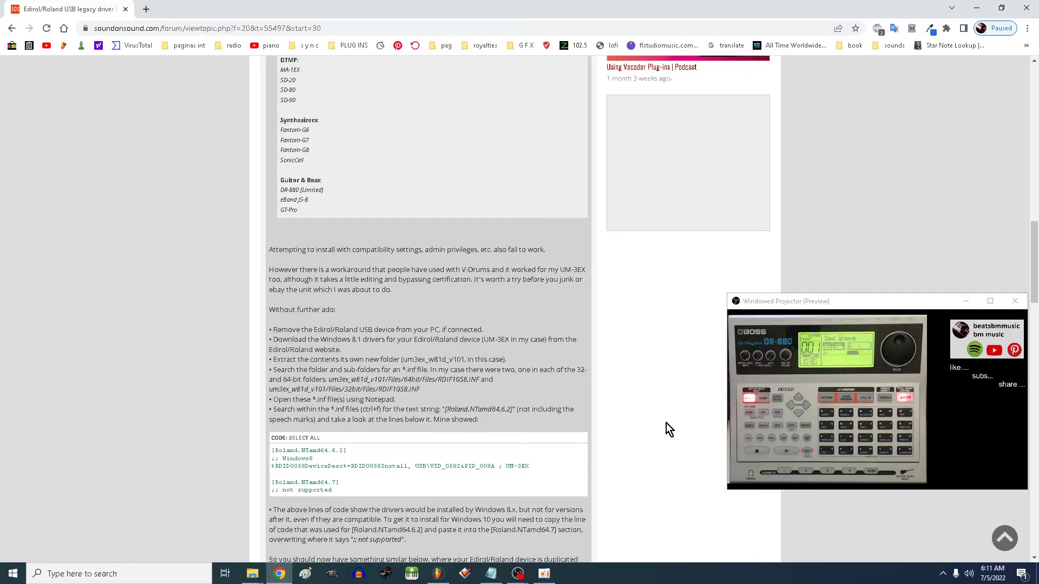
Step: Open the DR880 driver solution > driver 880 from Roland folder, then minimize it and return to Chrome
{"action": "left_click", "coordinate": [976, 7]}
{"action": "double_click", "coordinate": [965, 508]}
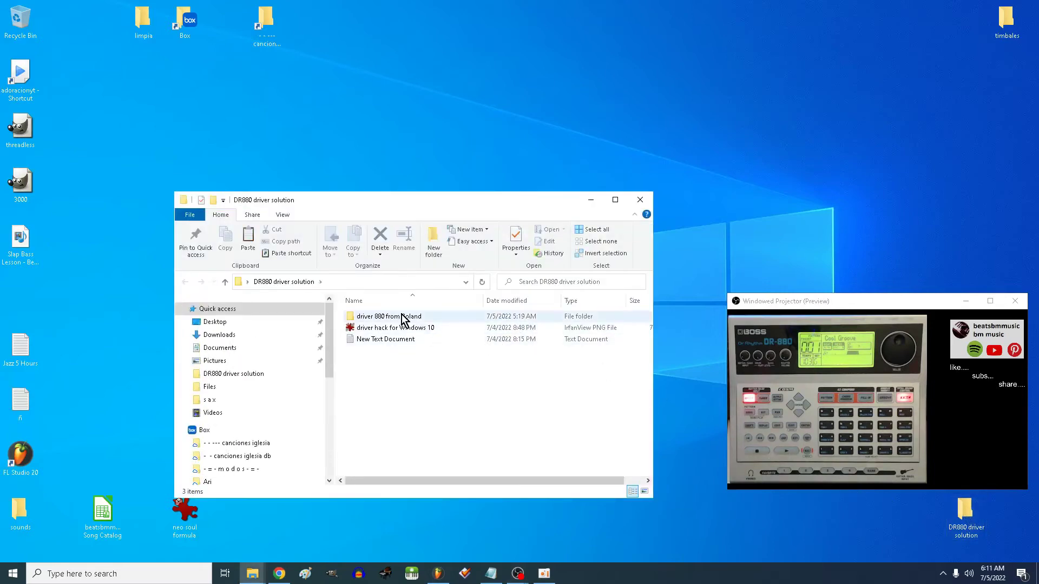
{"action": "double_click", "coordinate": [401, 315]}
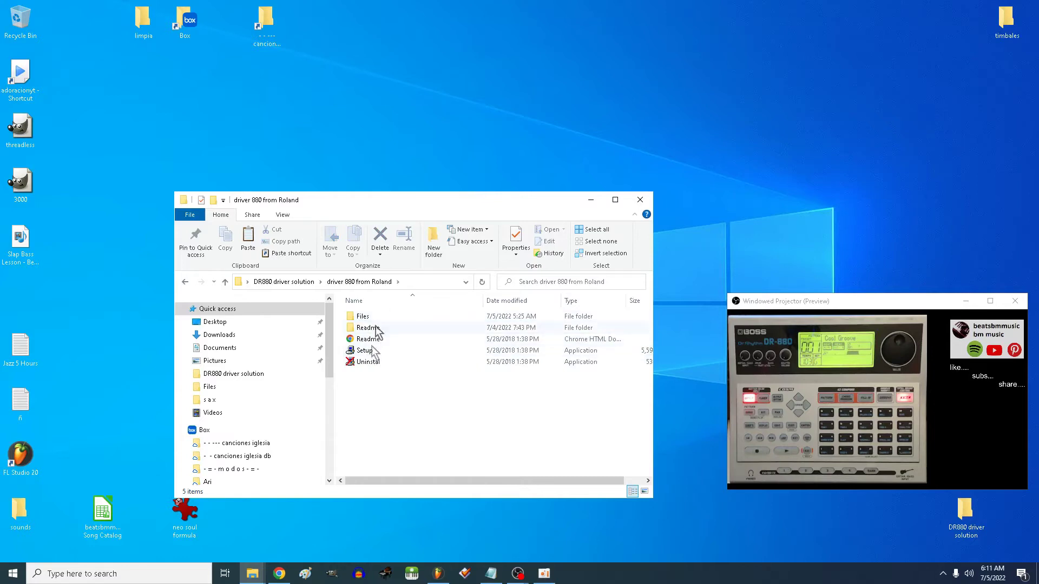
{"action": "left_click", "coordinate": [590, 201]}
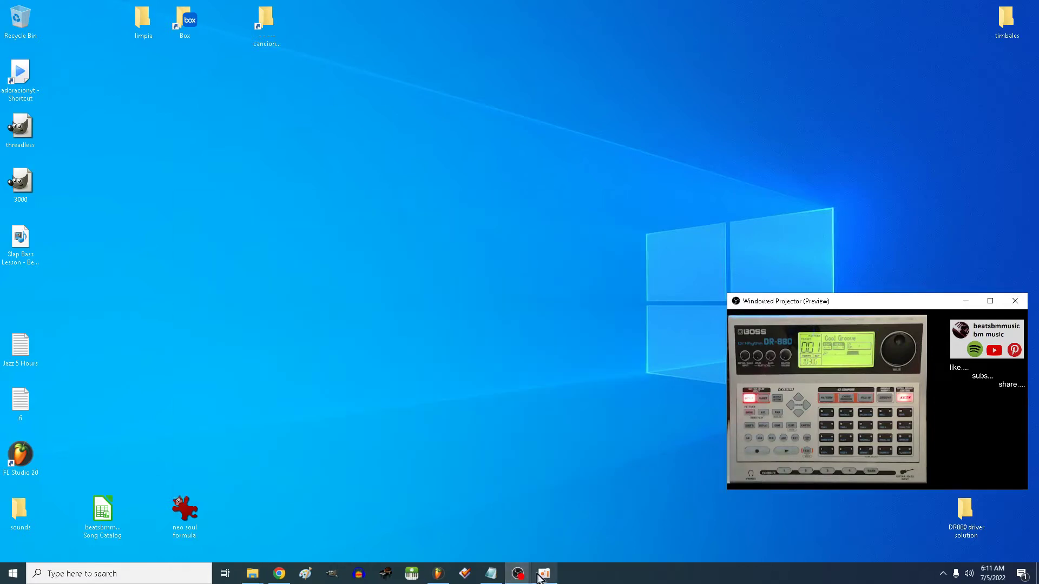
{"action": "left_click", "coordinate": [279, 573]}
Step: Scroll to the second CODE block, highlight UM-3EX in it, then minimize Chrome
{"action": "scroll", "coordinate": [401, 354], "scroll_direction": "down", "scroll_amount": 1}
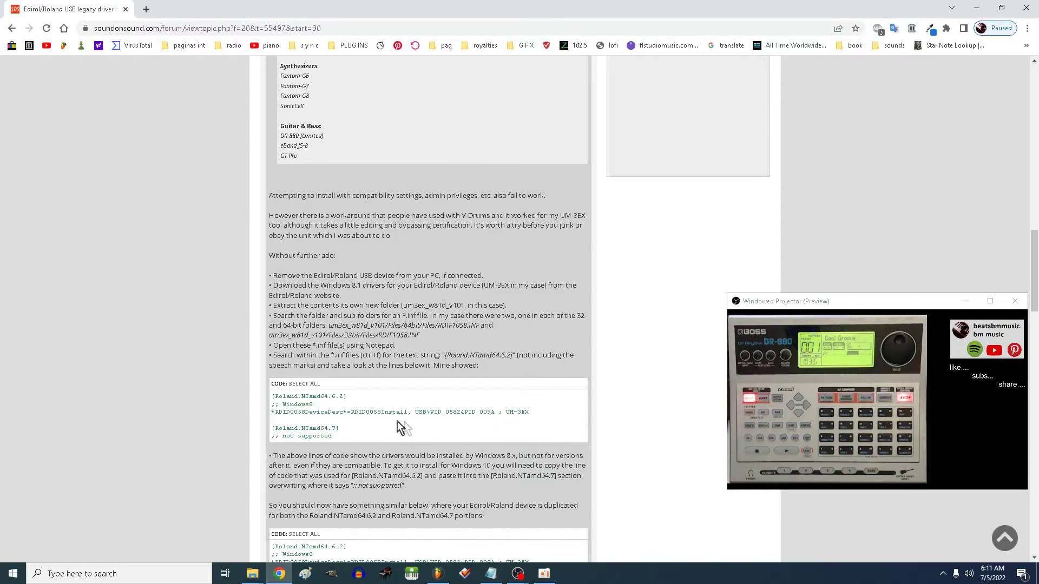
{"action": "scroll", "coordinate": [399, 427], "scroll_direction": "down", "scroll_amount": 1}
{"action": "scroll", "coordinate": [349, 372], "scroll_direction": "down", "scroll_amount": 1}
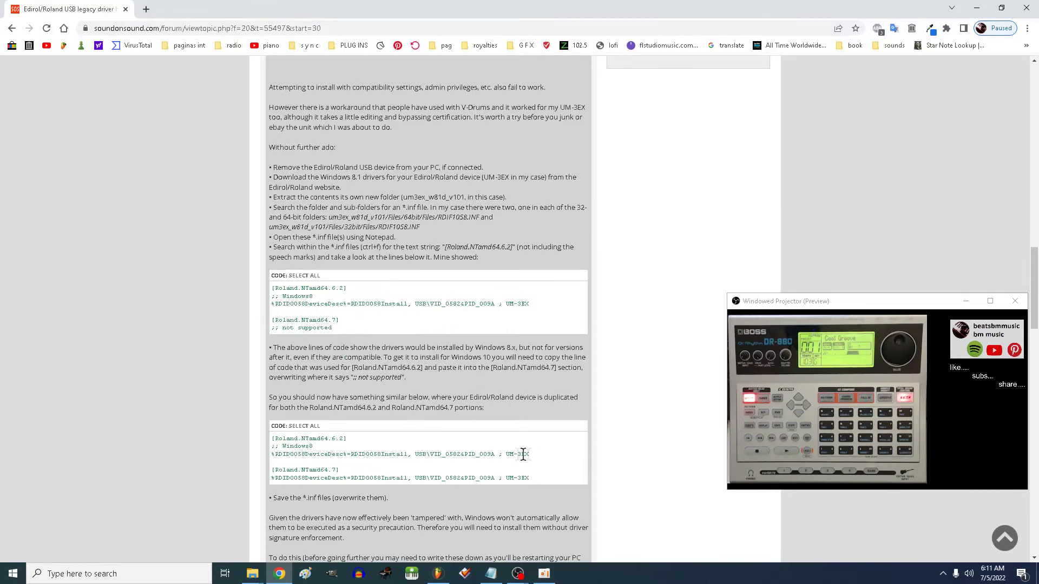
{"action": "left_click_drag", "start_coordinate": [529, 454], "coordinate": [509, 452]}
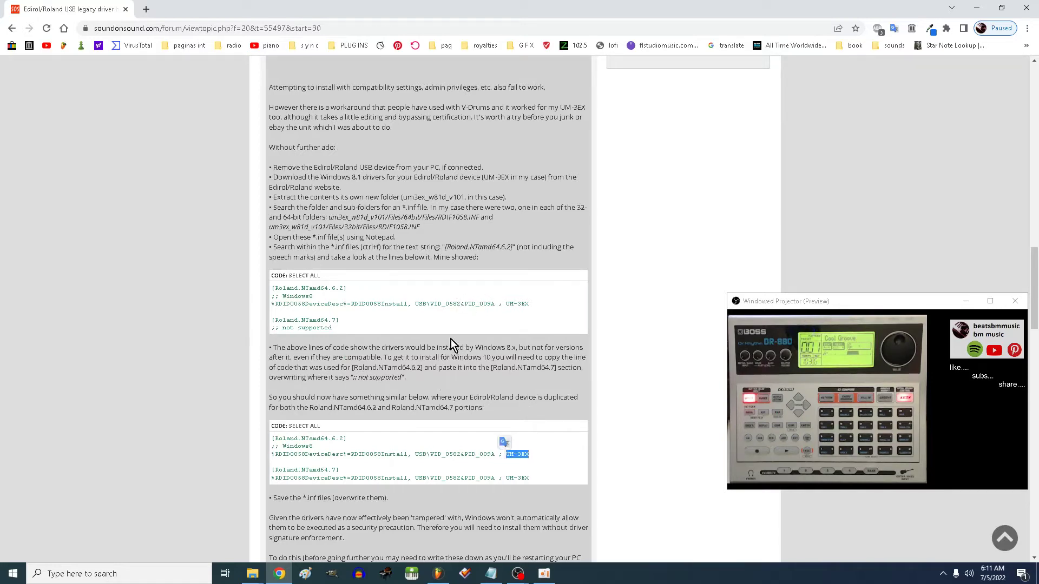
{"action": "left_click", "coordinate": [464, 457]}
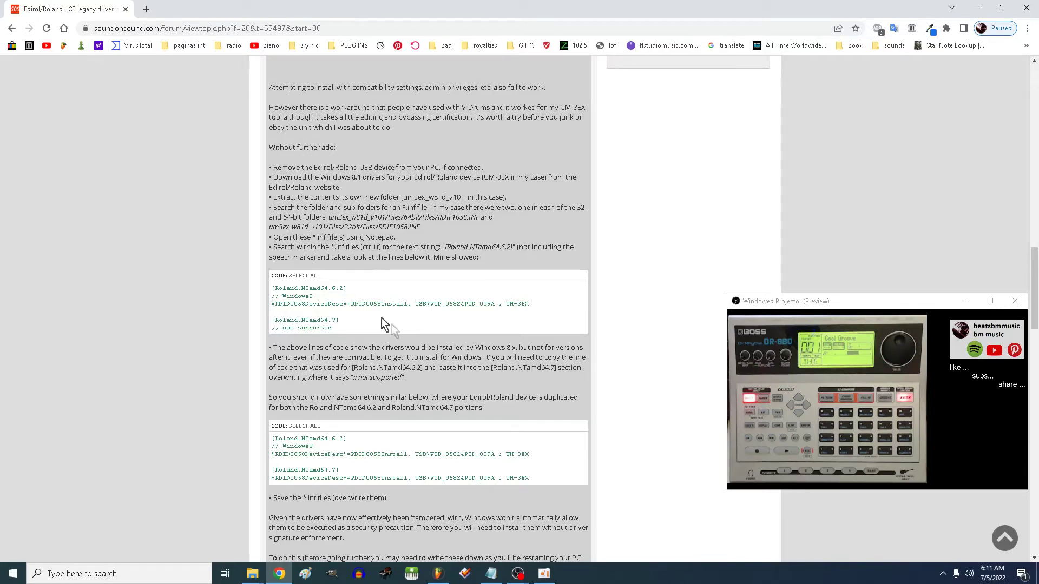
{"action": "left_click", "coordinate": [977, 8]}
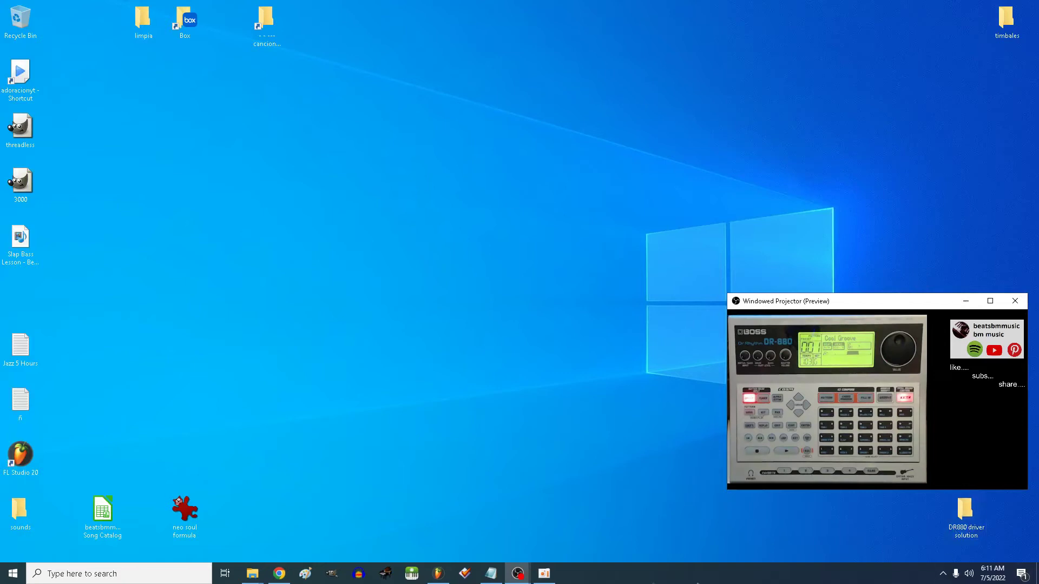
Step: Reopen the driver 880 from Roland folder, enter Files, and open 'RDIF1047 edited' in Notepad
{"action": "mouse_move", "coordinate": [252, 577]}
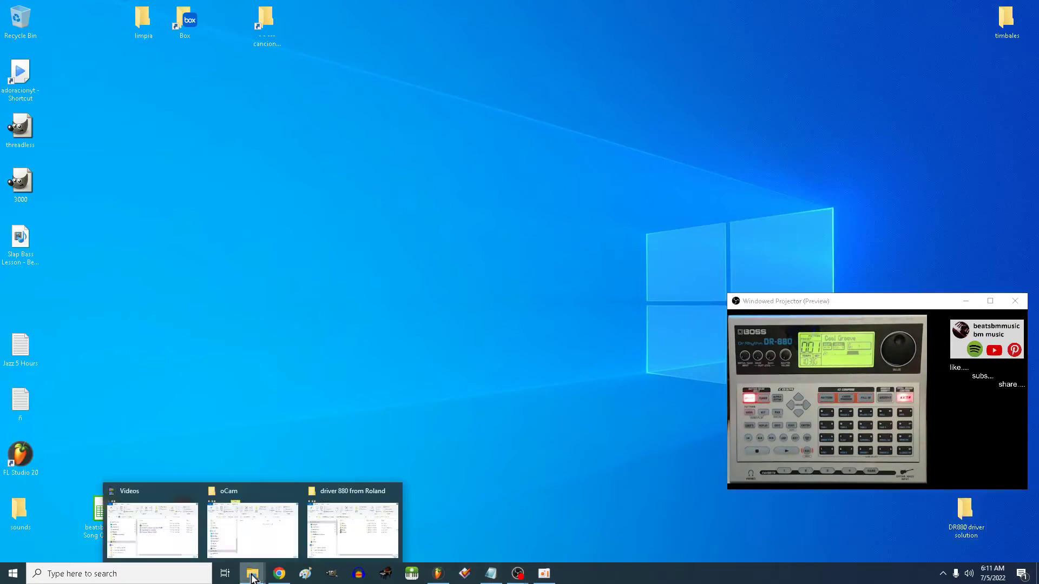
{"action": "left_click", "coordinate": [329, 537]}
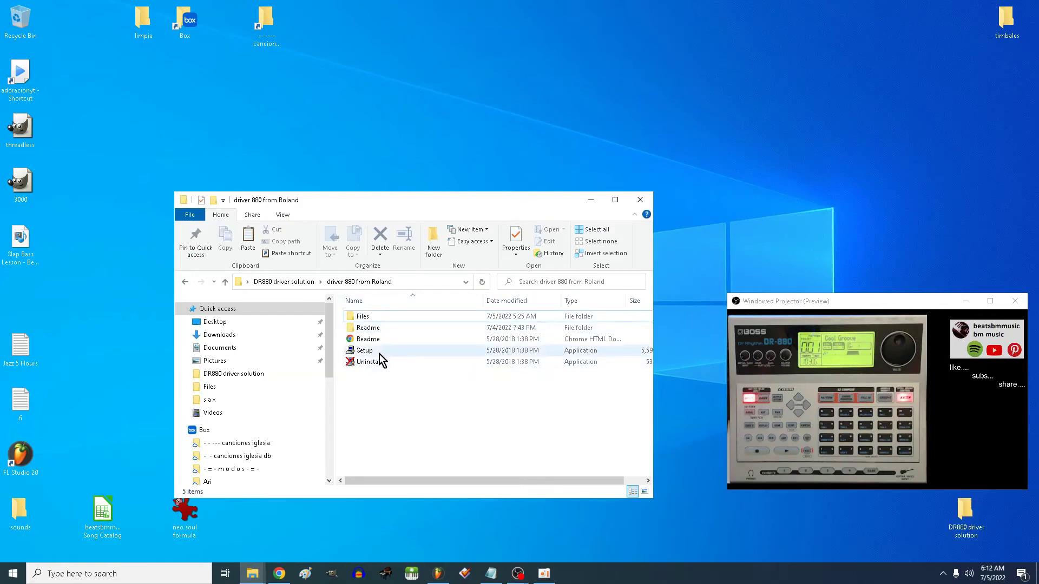
{"action": "double_click", "coordinate": [373, 317]}
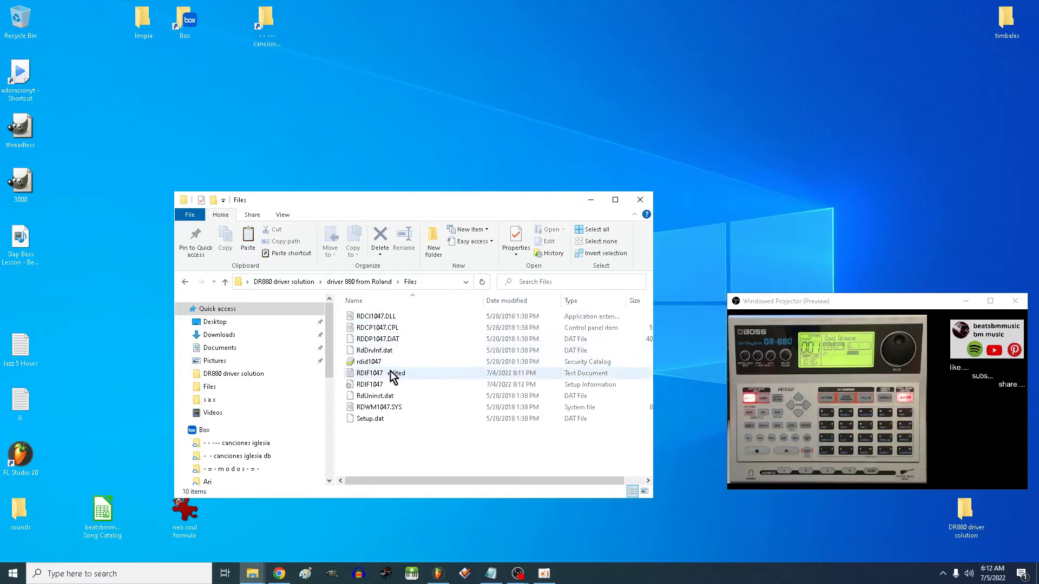
{"action": "left_click", "coordinate": [374, 386]}
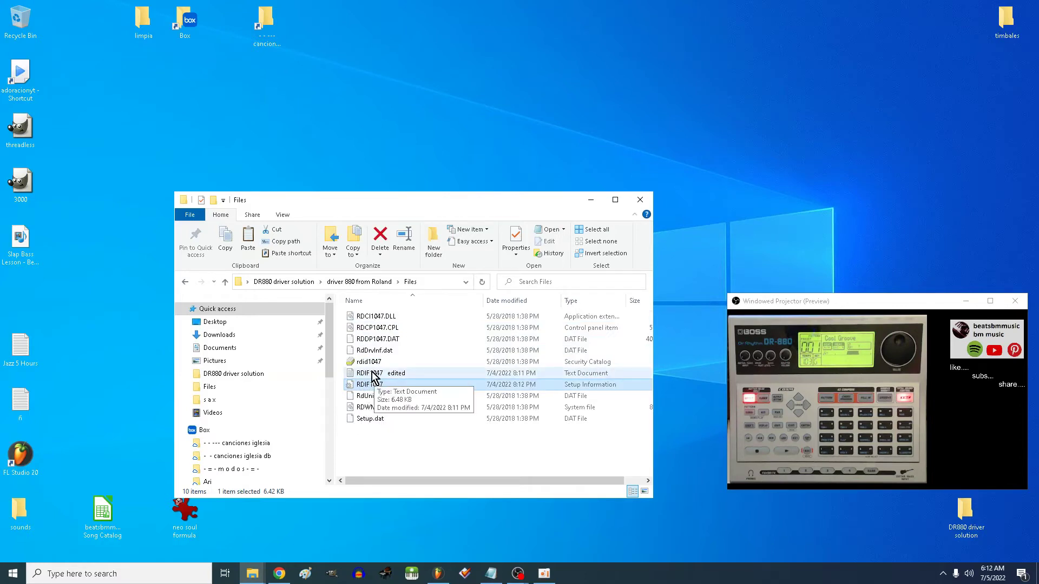
{"action": "double_click", "coordinate": [377, 373]}
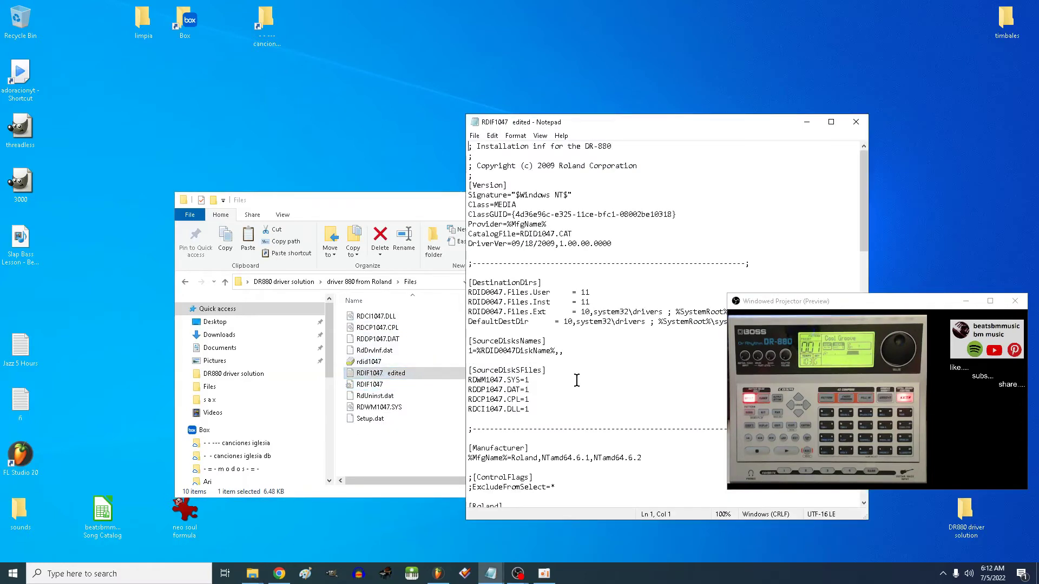
{"action": "left_click_drag", "start_coordinate": [720, 128], "coordinate": [578, 102]}
{"action": "scroll", "coordinate": [552, 333], "scroll_direction": "down", "scroll_amount": 3}
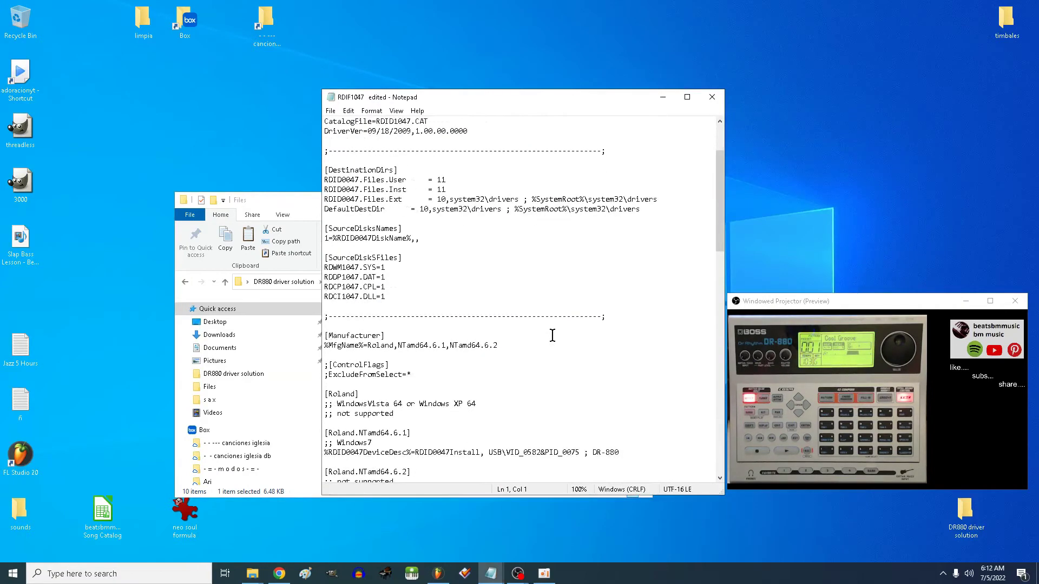
{"action": "scroll", "coordinate": [553, 335], "scroll_direction": "down", "scroll_amount": 2}
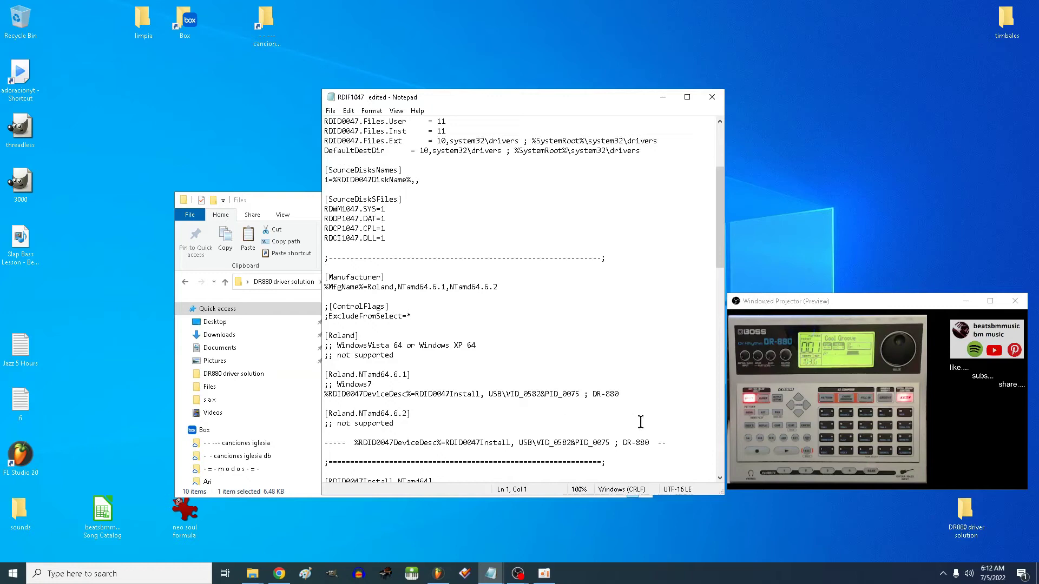
{"action": "left_click_drag", "start_coordinate": [627, 391], "coordinate": [321, 394]}
{"action": "left_click", "coordinate": [349, 400]}
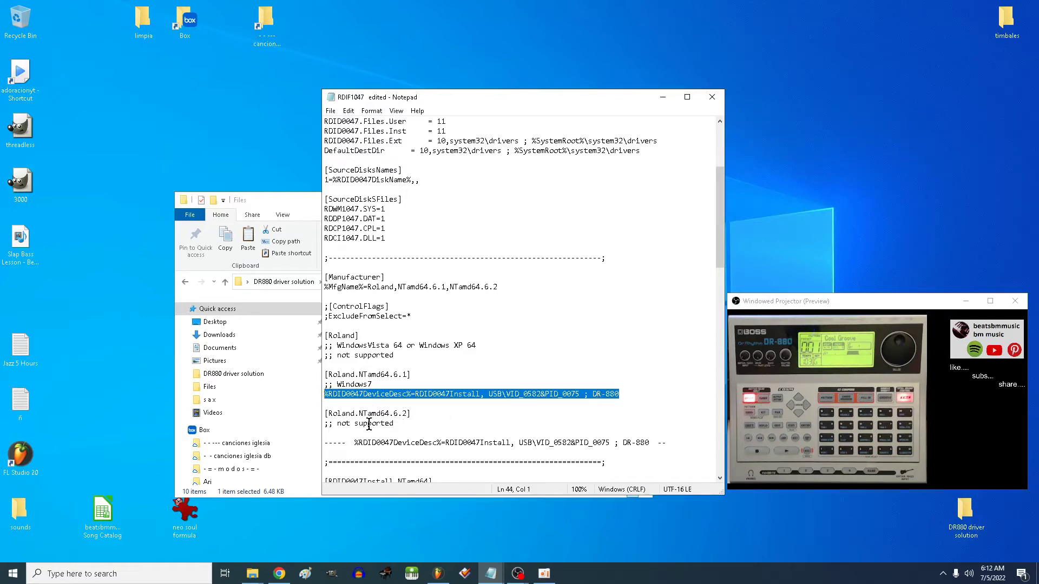
{"action": "left_click_drag", "start_coordinate": [396, 425], "coordinate": [318, 422]}
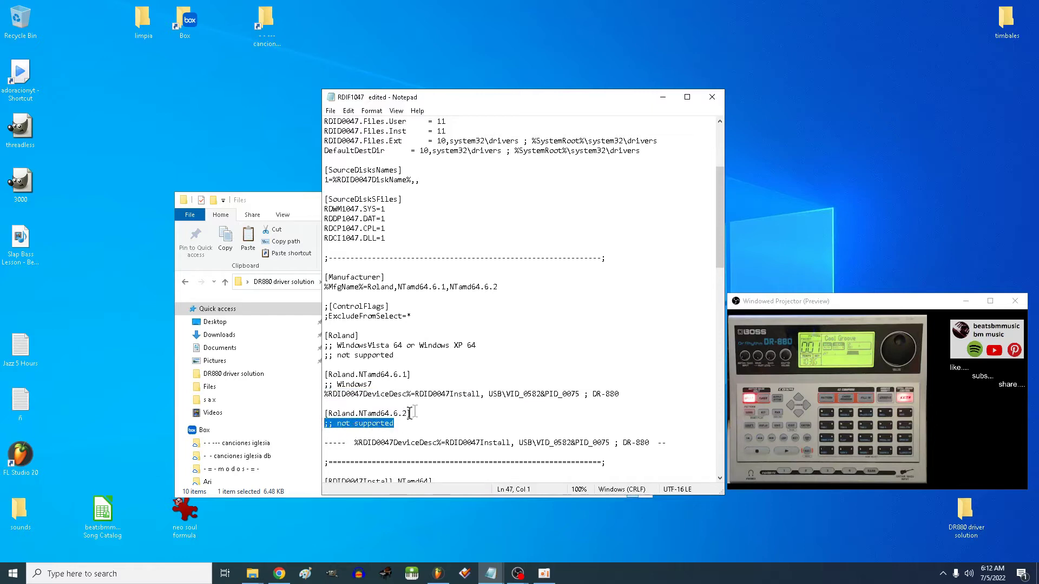
{"action": "left_click", "coordinate": [650, 442]}
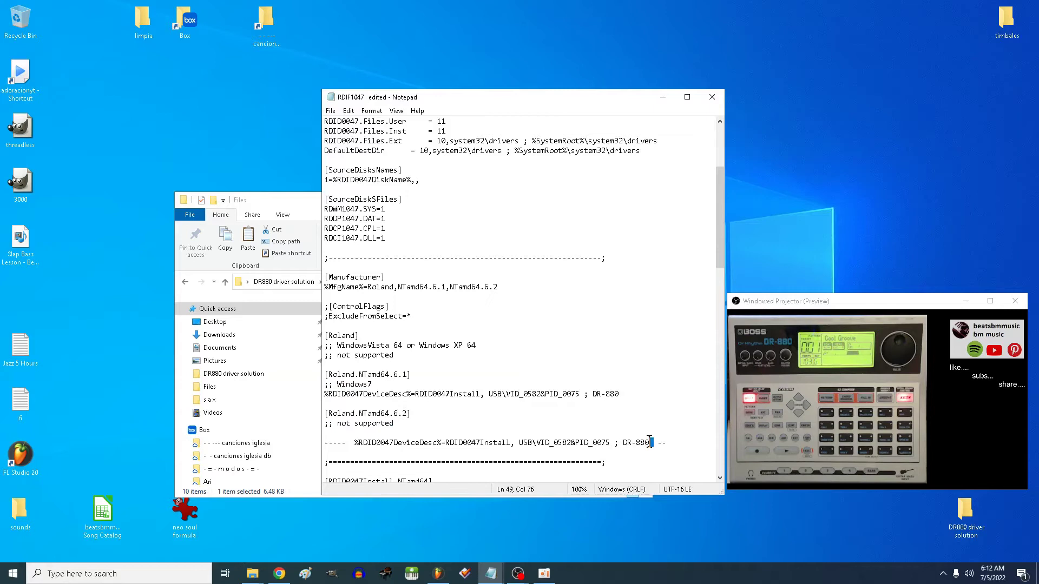
{"action": "left_click_drag", "start_coordinate": [657, 442], "coordinate": [355, 442]}
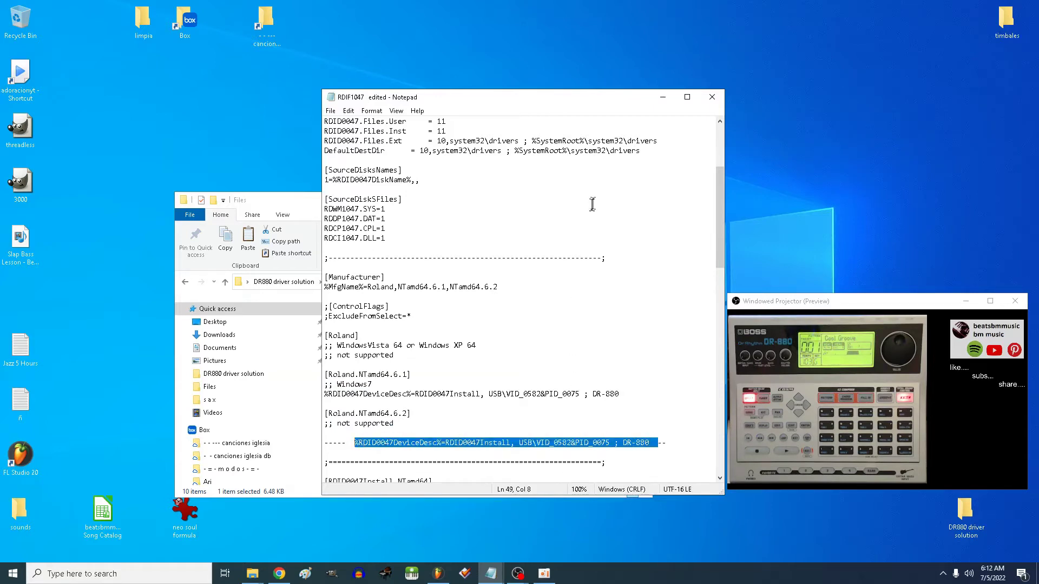
Step: Close the edited INF and open the original RDIF1047 file with Notepad, accepting the security warning
{"action": "left_click", "coordinate": [716, 96]}
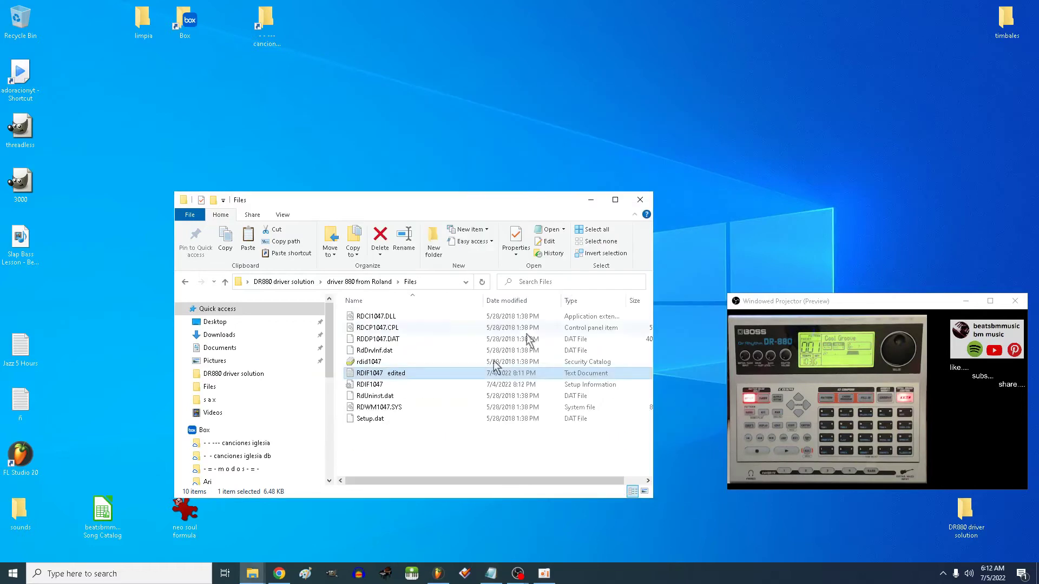
{"action": "left_click", "coordinate": [376, 385]}
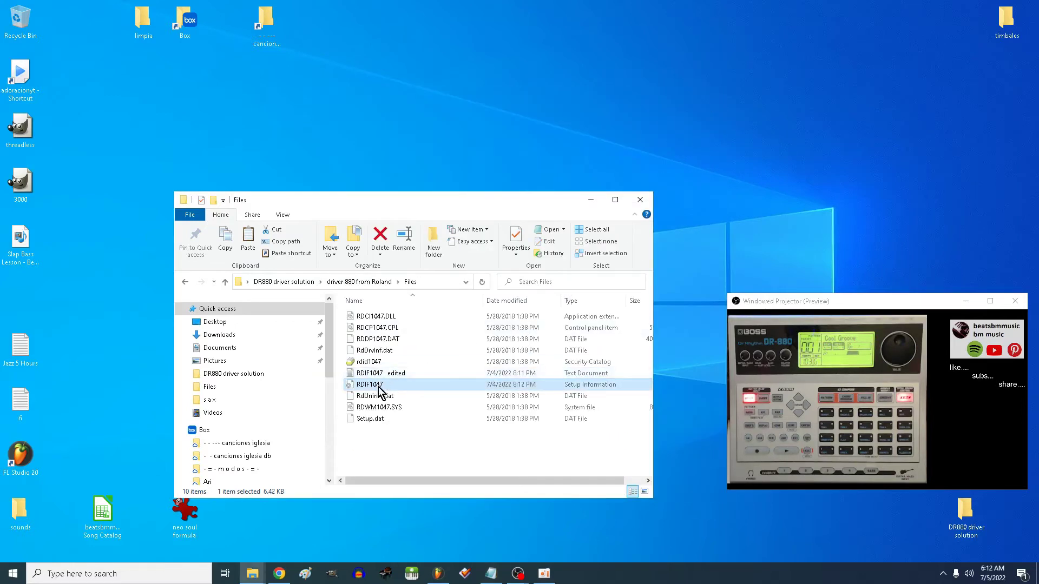
{"action": "left_click", "coordinate": [379, 375]}
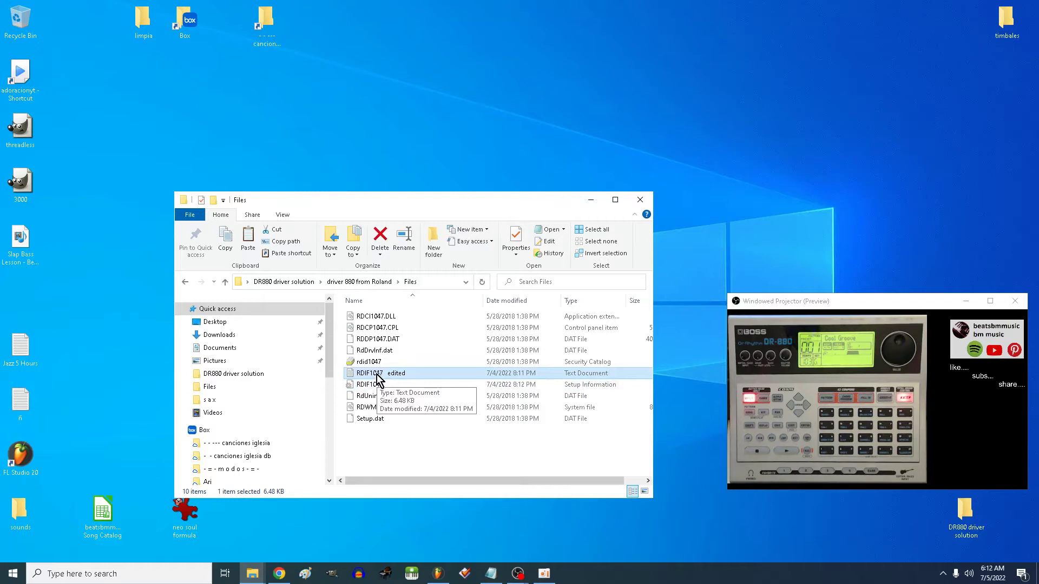
{"action": "left_click", "coordinate": [371, 388]}
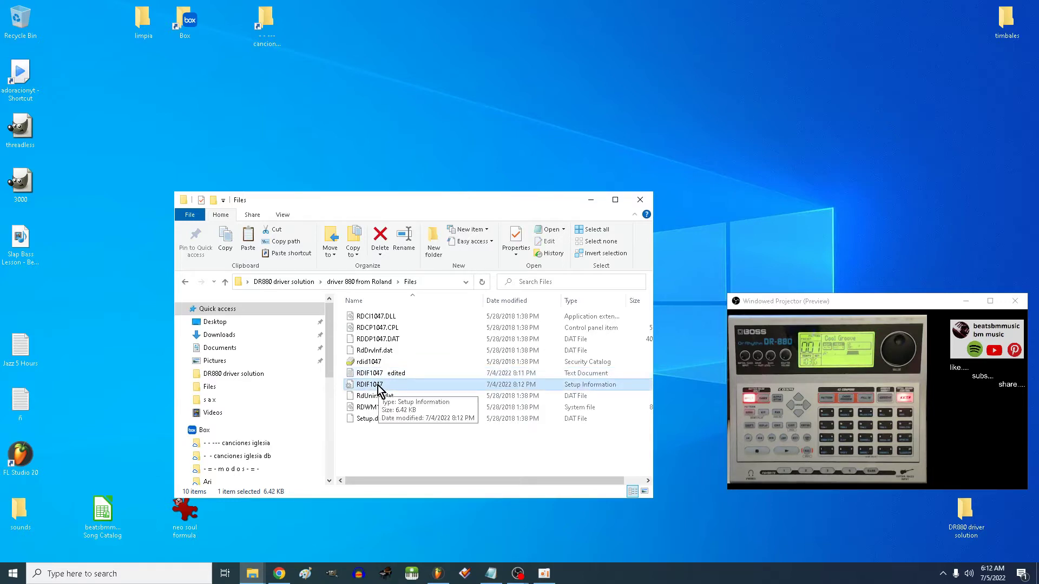
{"action": "right_click", "coordinate": [371, 386]}
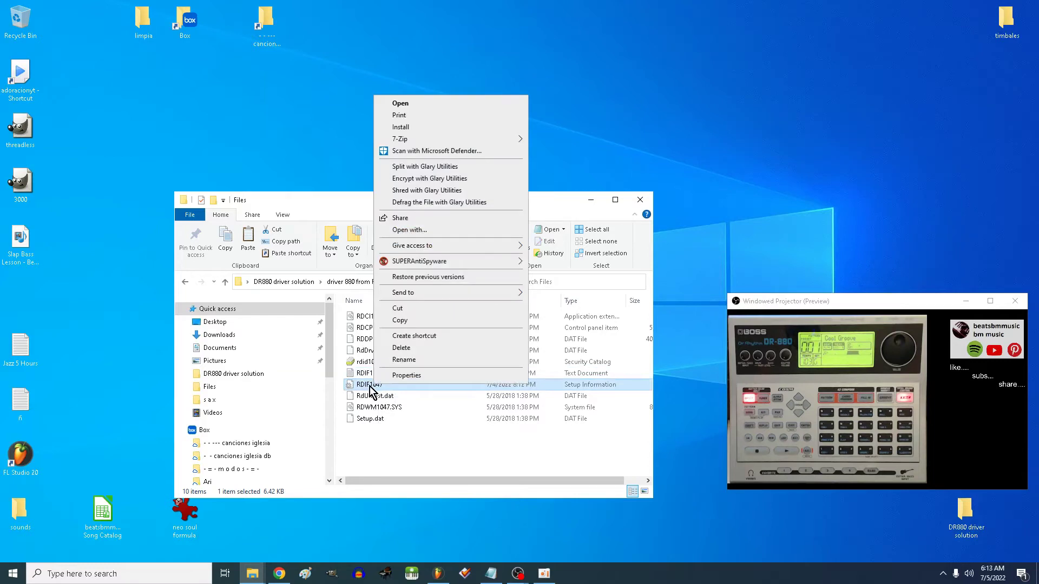
{"action": "left_click", "coordinate": [430, 230]}
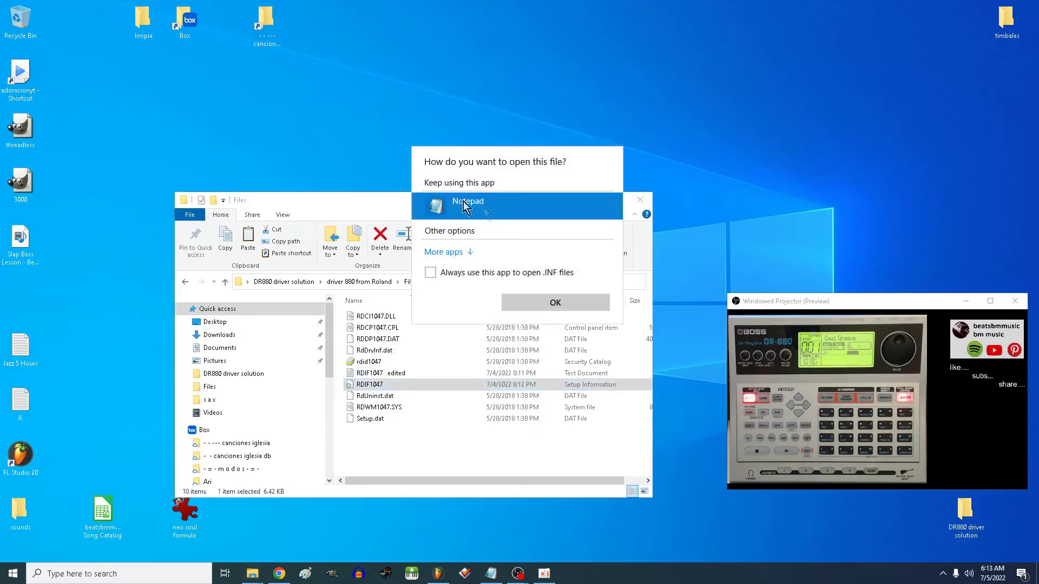
{"action": "left_click", "coordinate": [522, 305]}
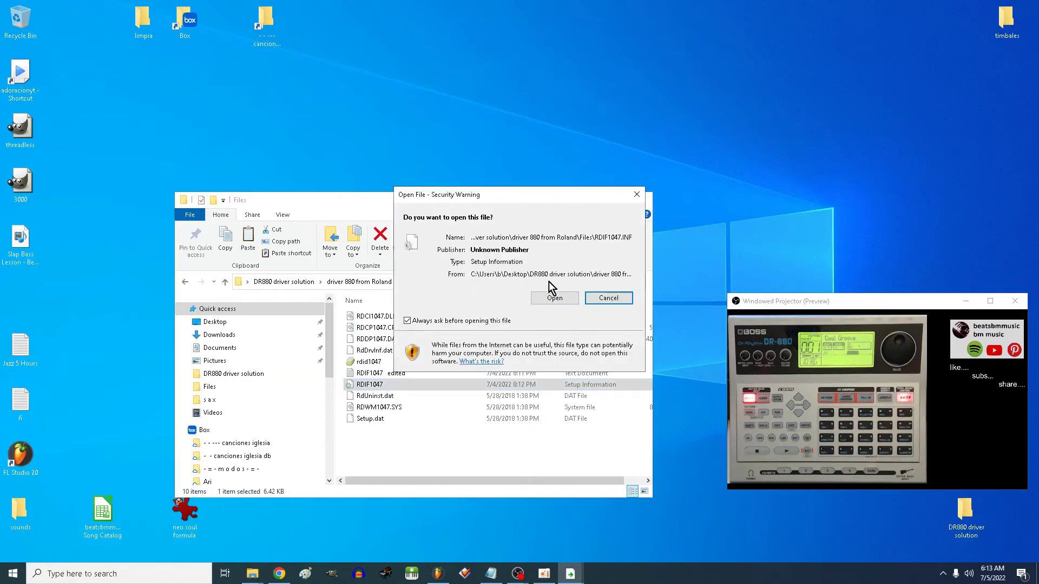
{"action": "left_click", "coordinate": [549, 295]}
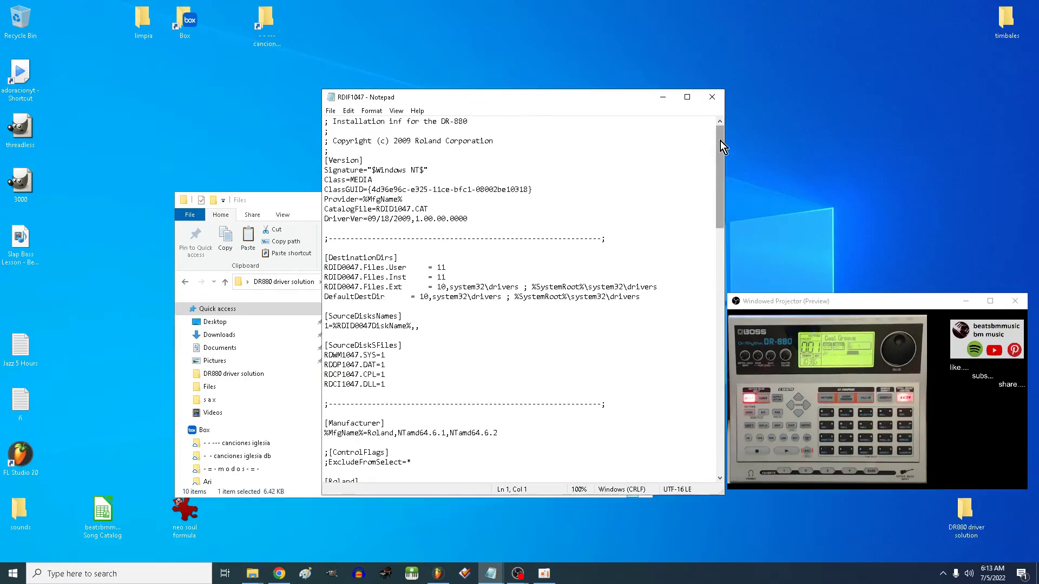
Step: Select the DR-880 DeviceDesc lines under Roland.NTamd64.6.1 and 6.2, then close Notepad
{"action": "left_click_drag", "start_coordinate": [719, 140], "coordinate": [712, 216]}
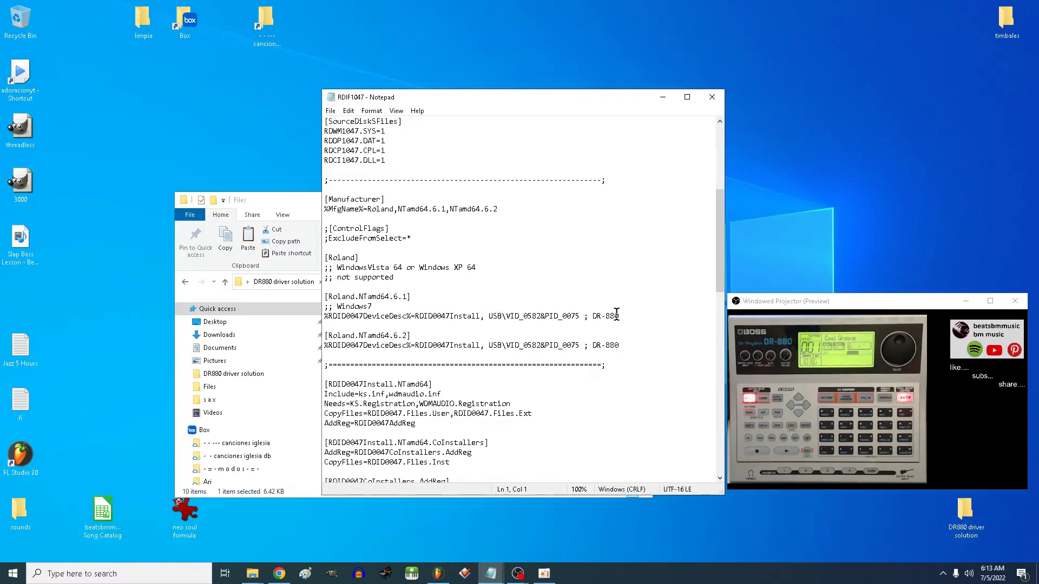
{"action": "left_click_drag", "start_coordinate": [620, 316], "coordinate": [317, 313]}
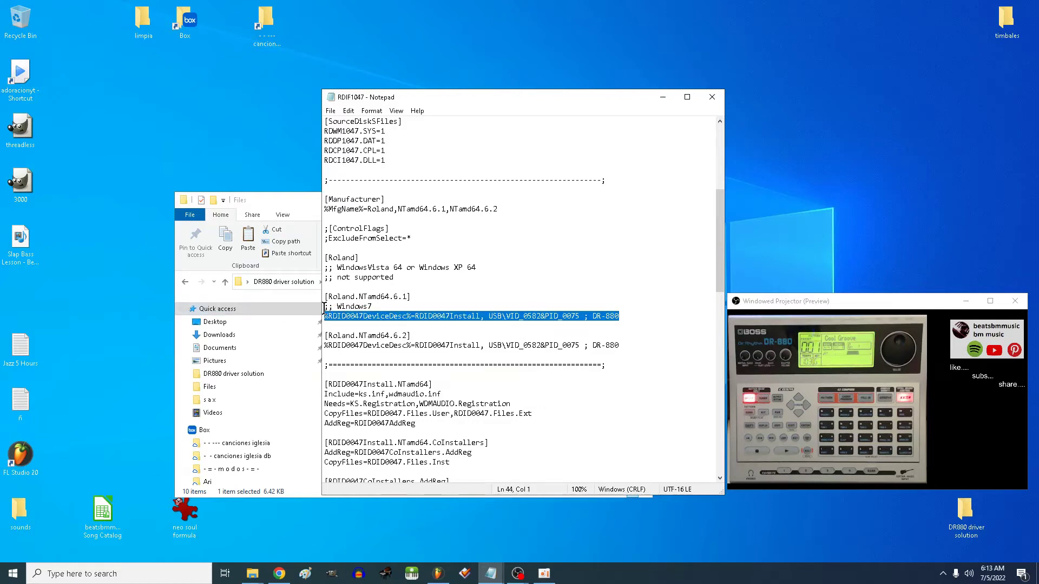
{"action": "left_click", "coordinate": [620, 345]}
{"action": "left_click_drag", "start_coordinate": [620, 345], "coordinate": [316, 346]}
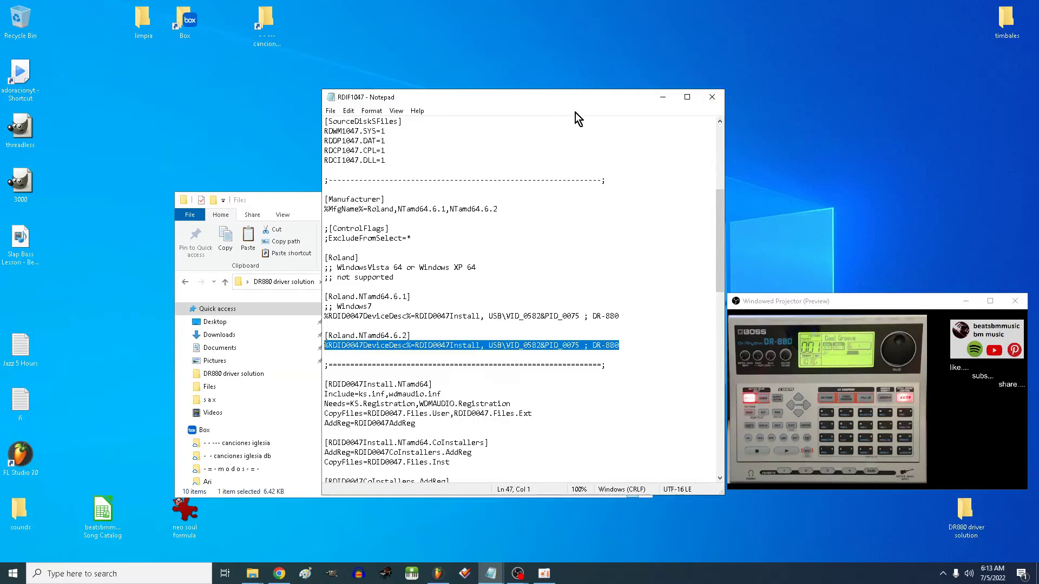
{"action": "left_click", "coordinate": [712, 97]}
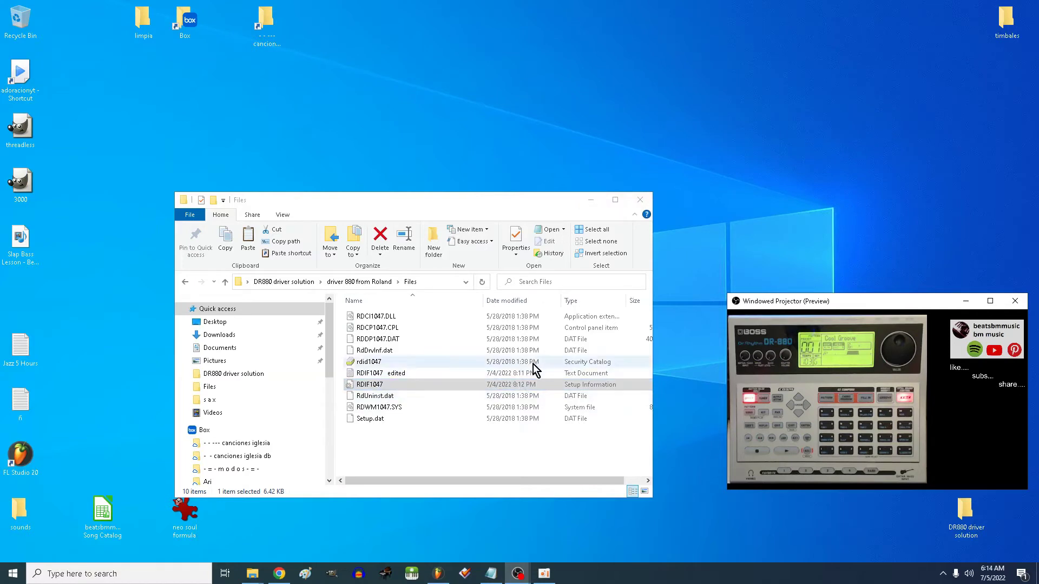
Step: Minimize Explorer, scroll the Chrome forum post to the driver-signature-enforcement steps, then open Windows search
{"action": "left_click", "coordinate": [593, 203]}
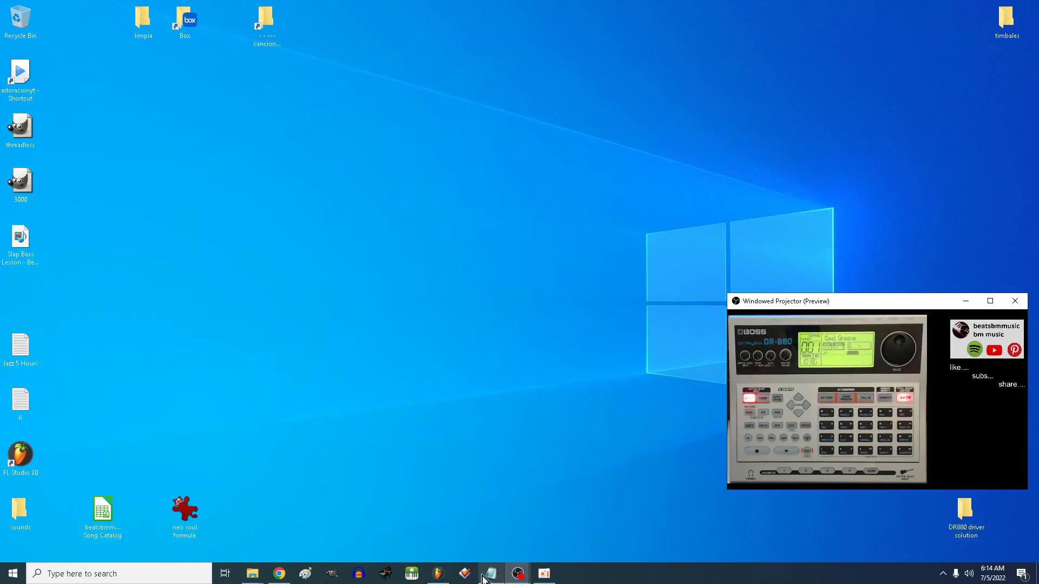
{"action": "mouse_move", "coordinate": [494, 577]}
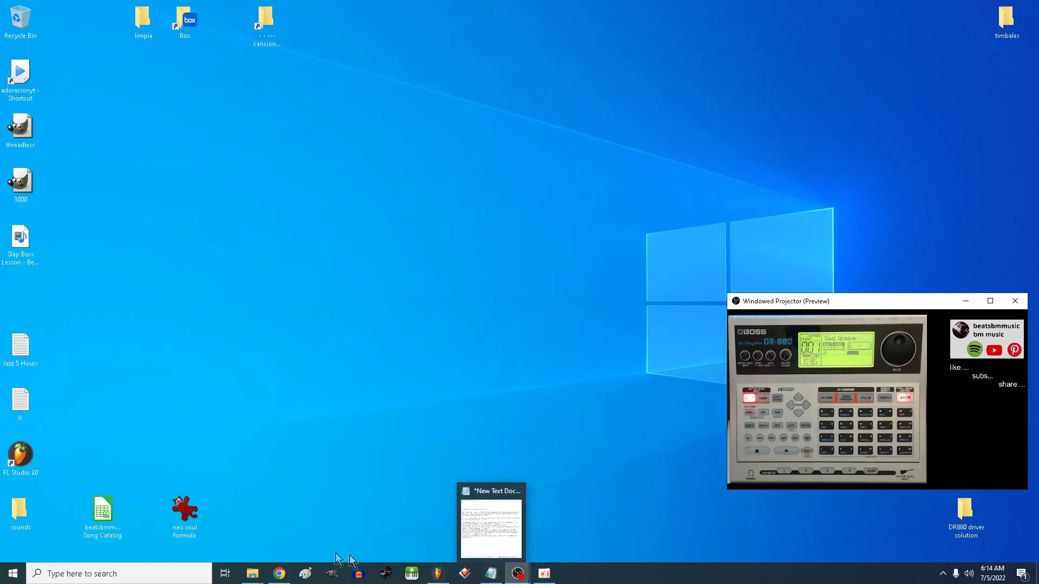
{"action": "left_click", "coordinate": [279, 574]}
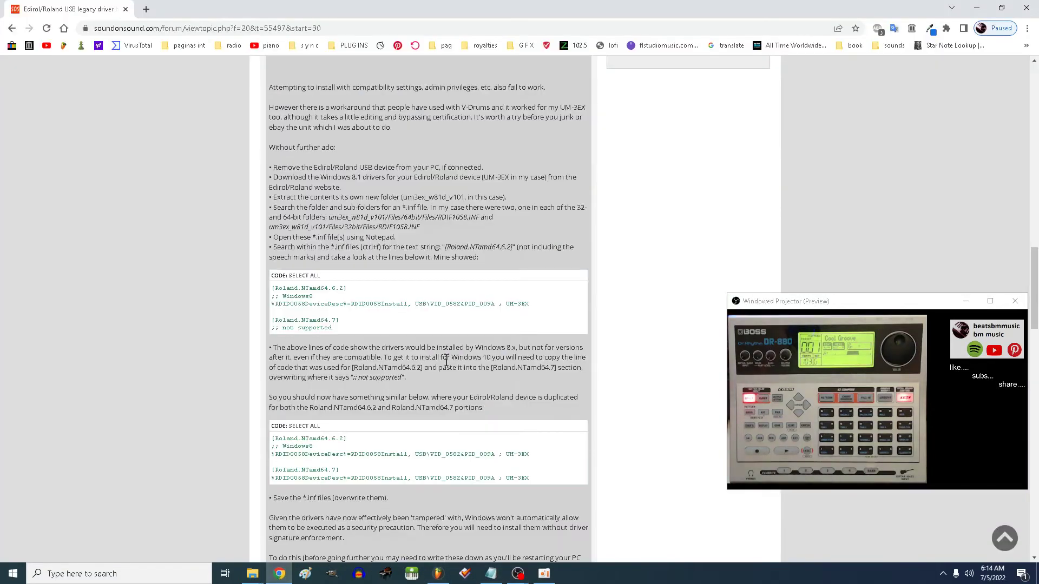
{"action": "scroll", "coordinate": [622, 354], "scroll_direction": "down", "scroll_amount": 2}
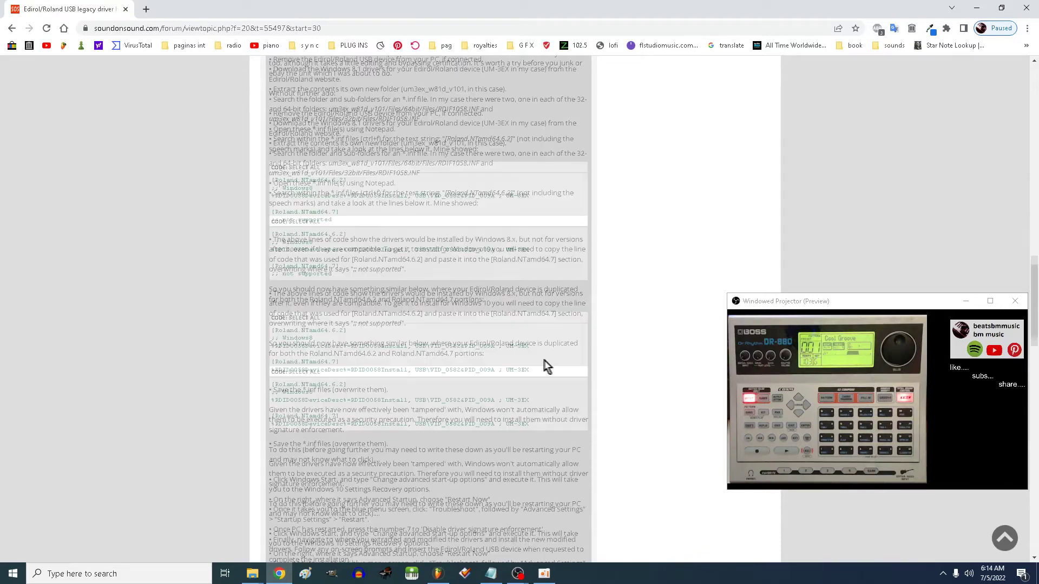
{"action": "scroll", "coordinate": [524, 370], "scroll_direction": "down", "scroll_amount": 1}
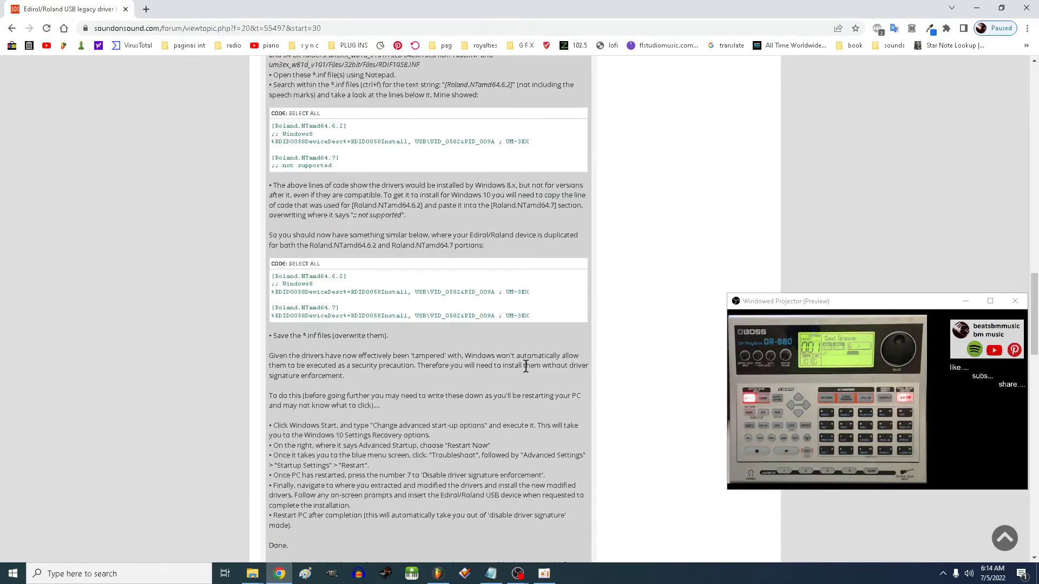
{"action": "scroll", "coordinate": [525, 366], "scroll_direction": "down", "scroll_amount": 1}
{"action": "scroll", "coordinate": [523, 365], "scroll_direction": "down", "scroll_amount": 1}
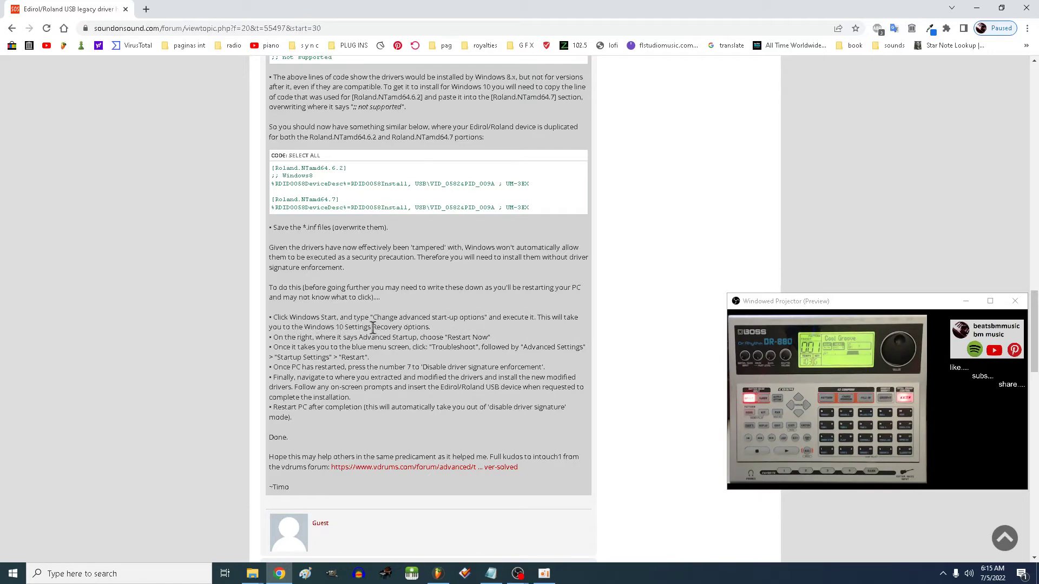
{"action": "left_click", "coordinate": [108, 573]}
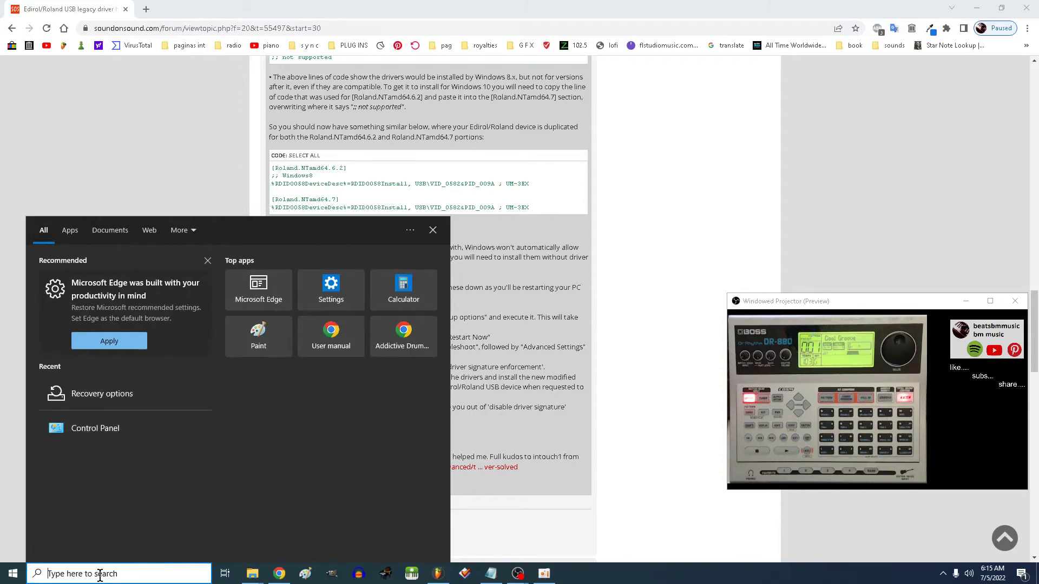
Step: Search Windows for 'rec' and open the Recovery options settings page
{"action": "type", "text": "re"}
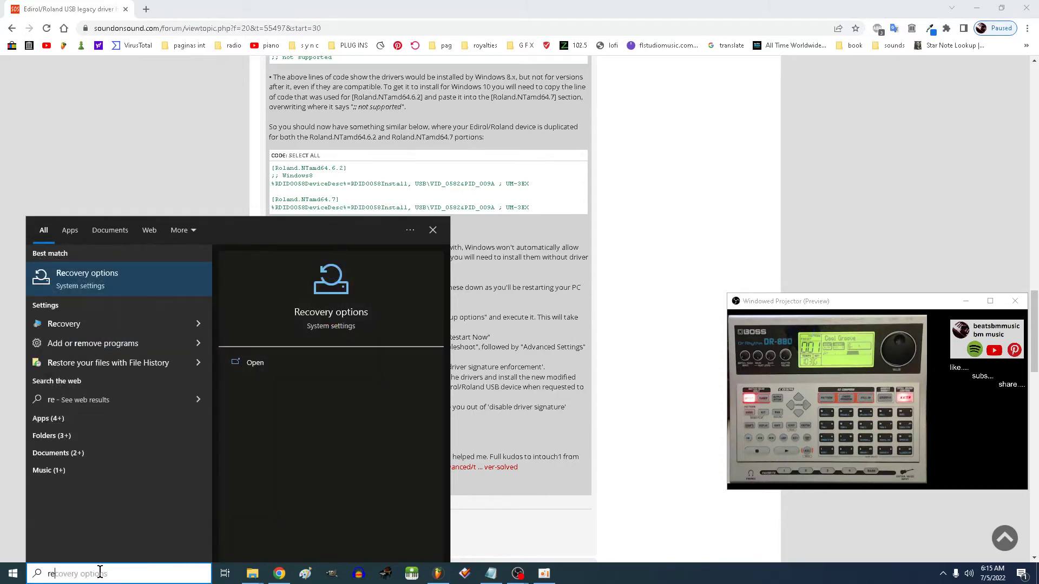
{"action": "type", "text": "c"}
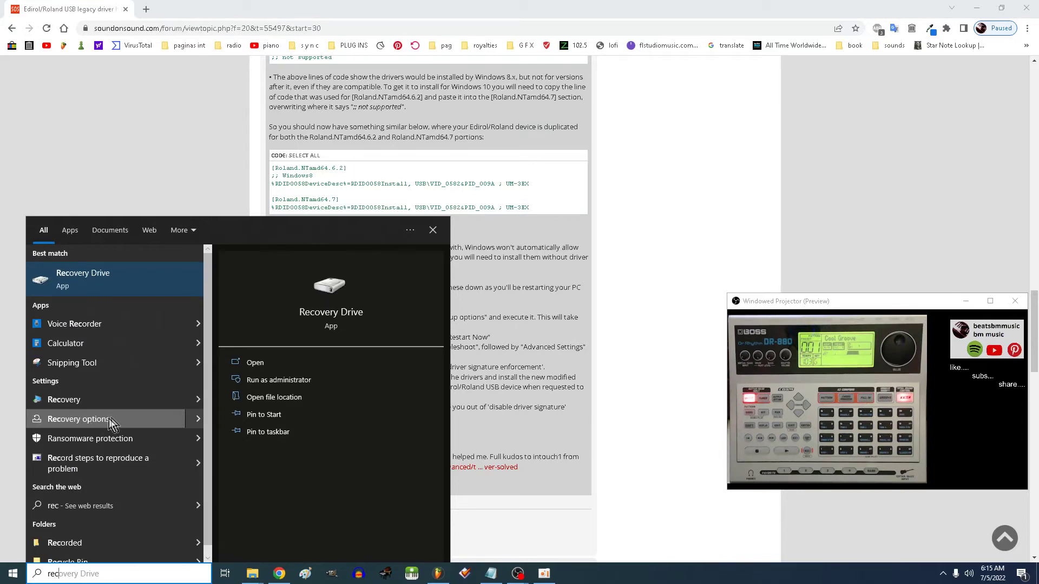
{"action": "left_click", "coordinate": [111, 423]}
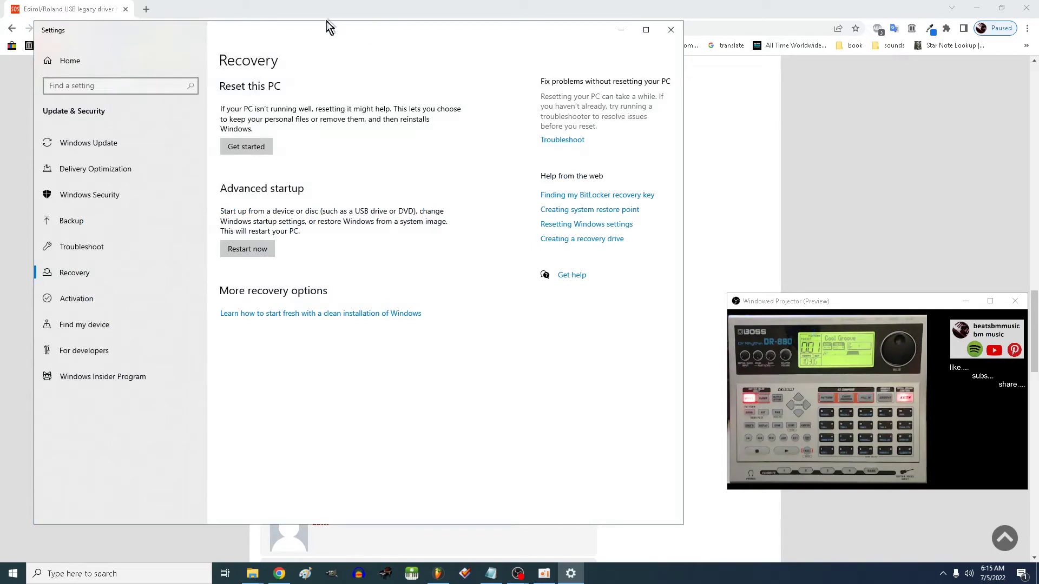
Step: Close the Recovery settings without restarting, then minimize Chrome to reveal the desktop
{"action": "left_click_drag", "start_coordinate": [320, 33], "coordinate": [769, 40]}
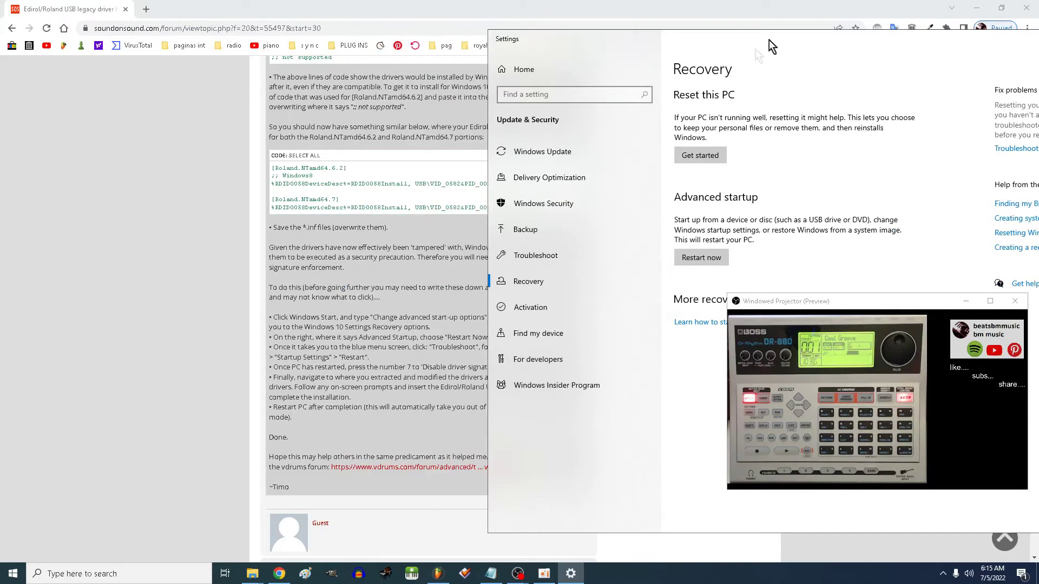
{"action": "left_click_drag", "start_coordinate": [595, 42], "coordinate": [703, 44]}
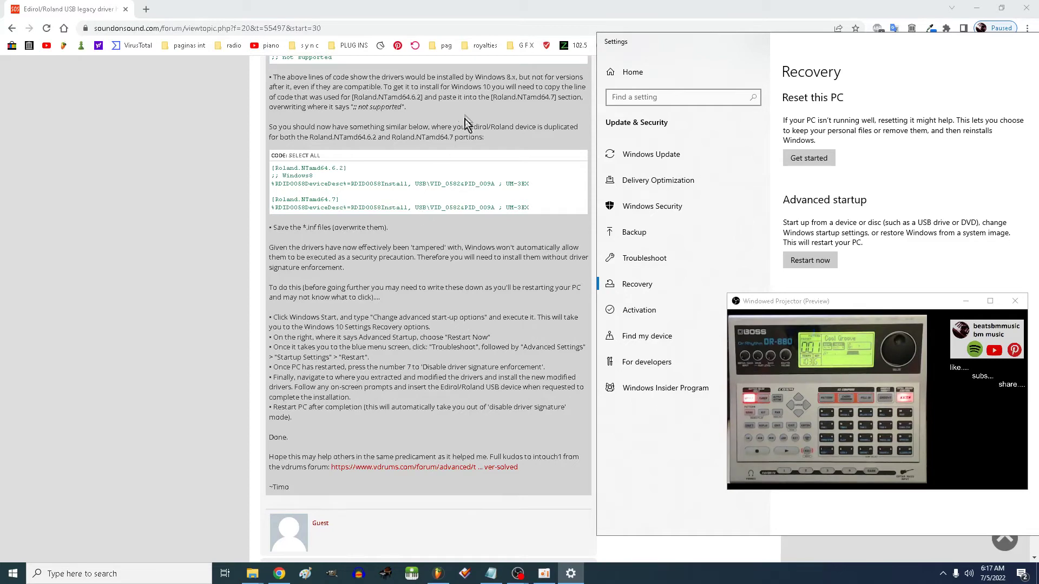
{"action": "left_click", "coordinate": [806, 9]}
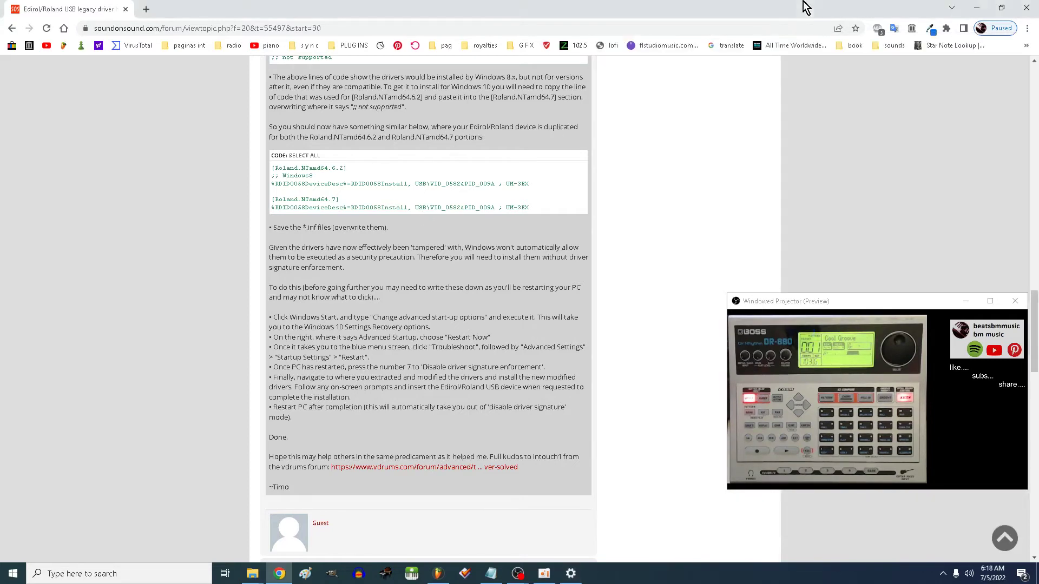
{"action": "left_click", "coordinate": [570, 574]}
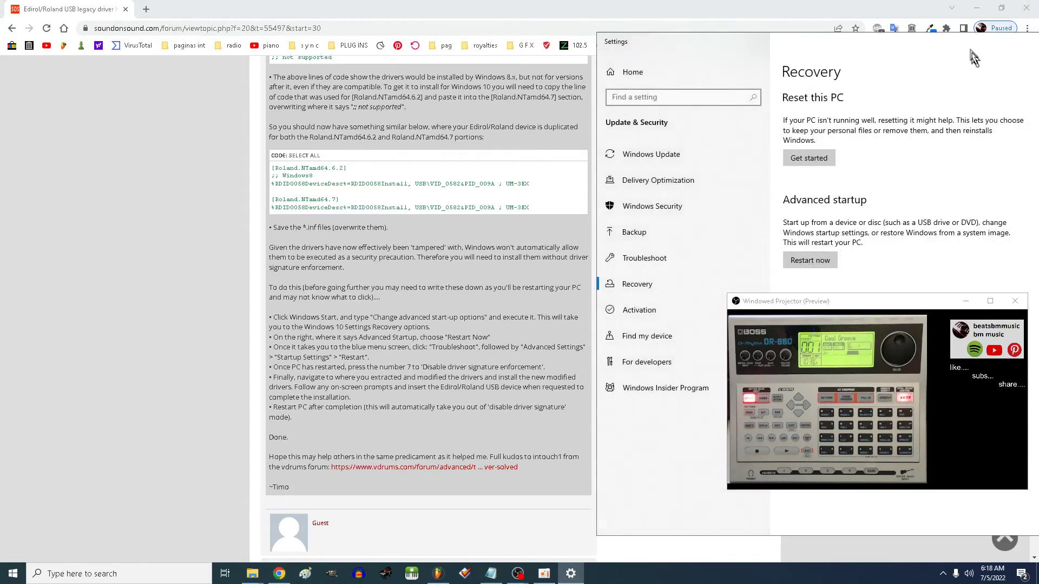
{"action": "left_click_drag", "start_coordinate": [971, 44], "coordinate": [577, 46]}
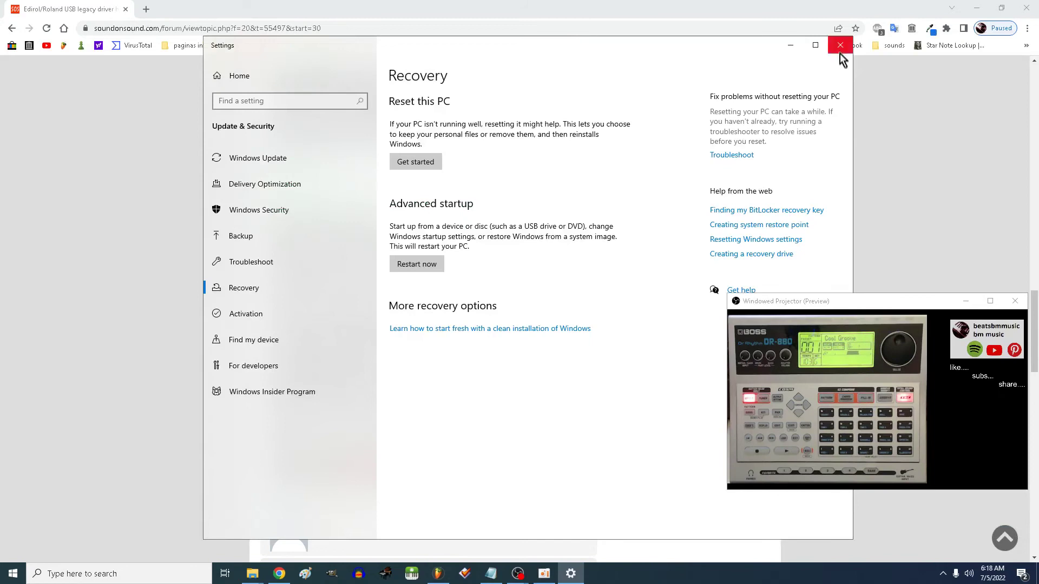
{"action": "left_click", "coordinate": [842, 41]}
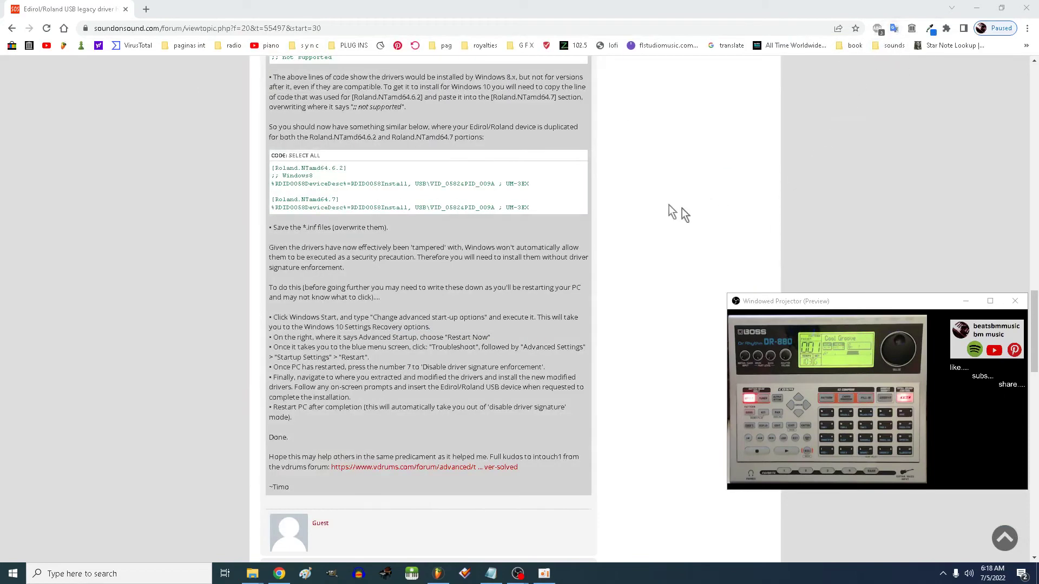
{"action": "left_click", "coordinate": [976, 8]}
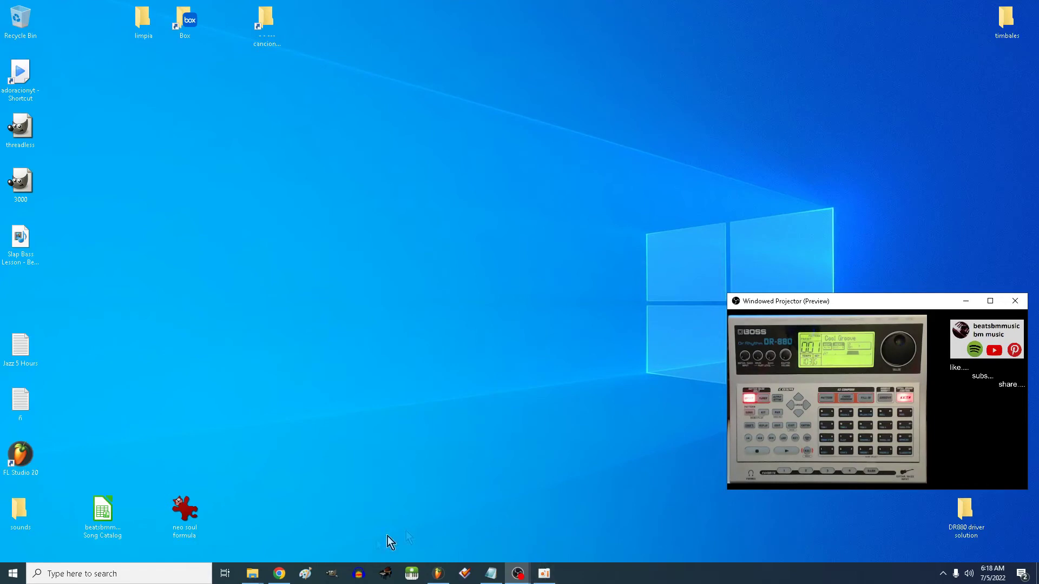
Step: In the Files window, go up to 'driver 880 from Roland', select Setup, then close it
{"action": "mouse_move", "coordinate": [258, 576]}
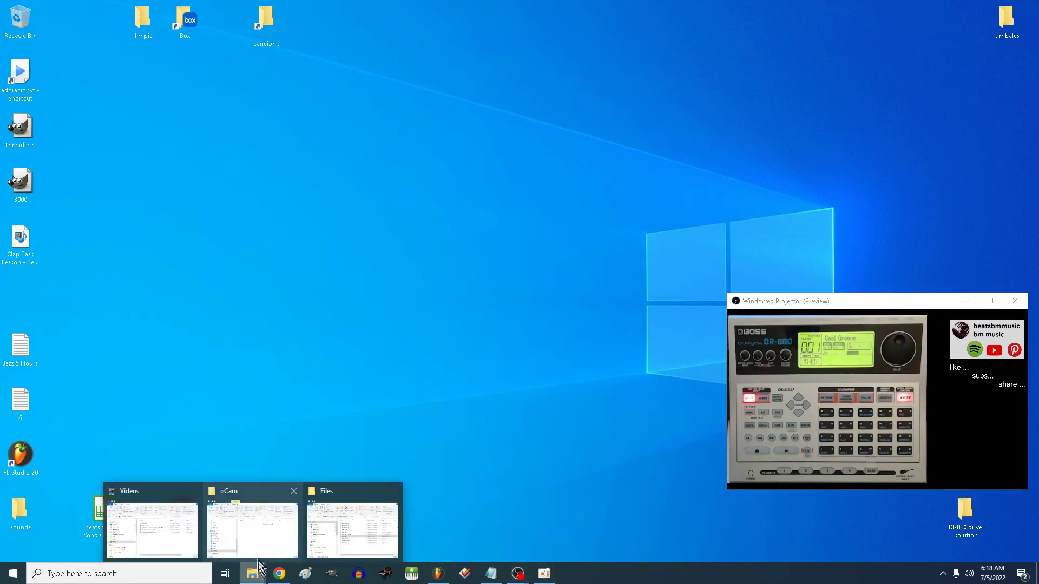
{"action": "left_click", "coordinate": [312, 548]}
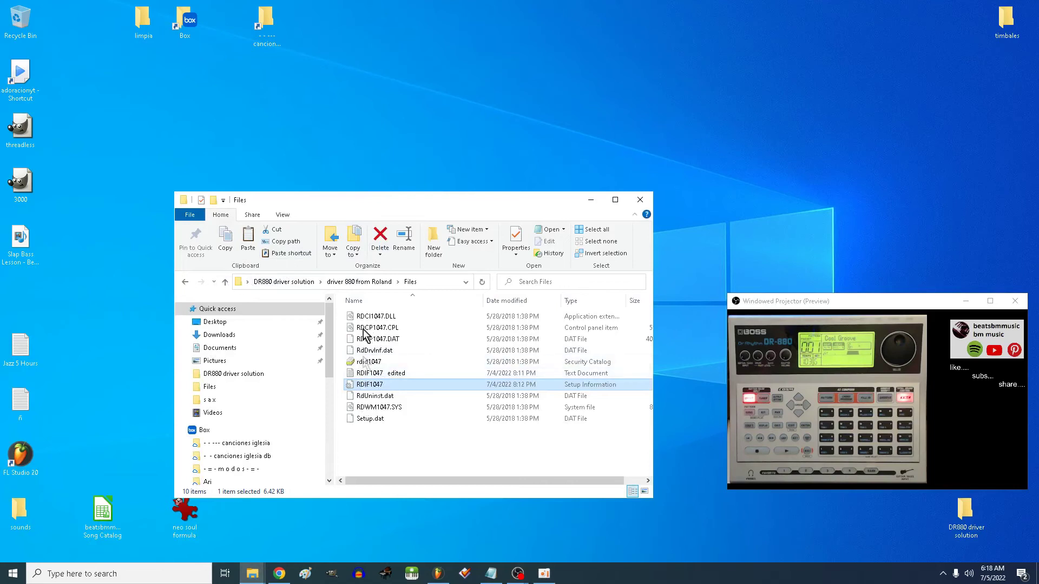
{"action": "left_click", "coordinate": [225, 282]}
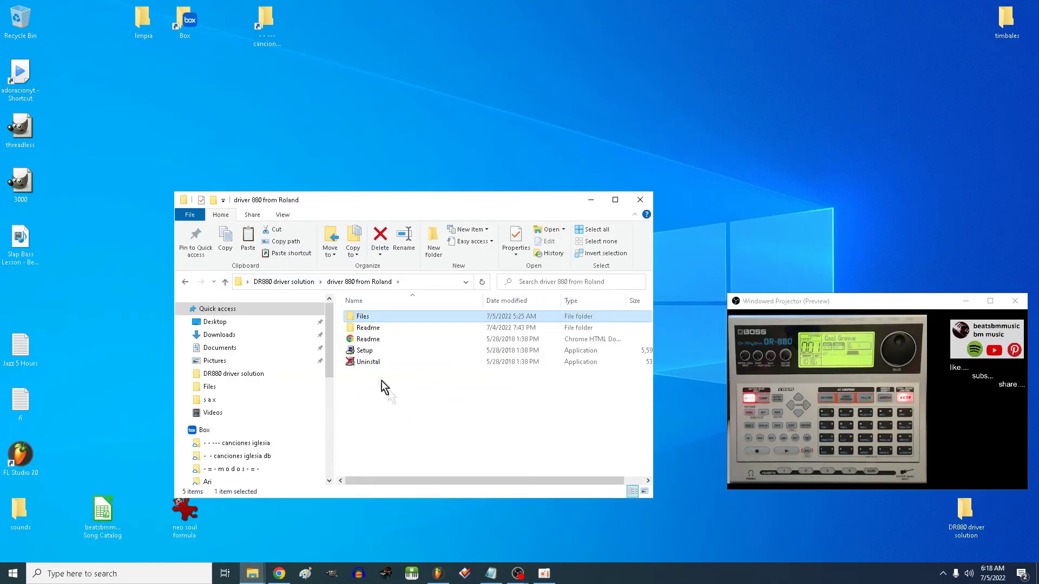
{"action": "left_click", "coordinate": [371, 351]}
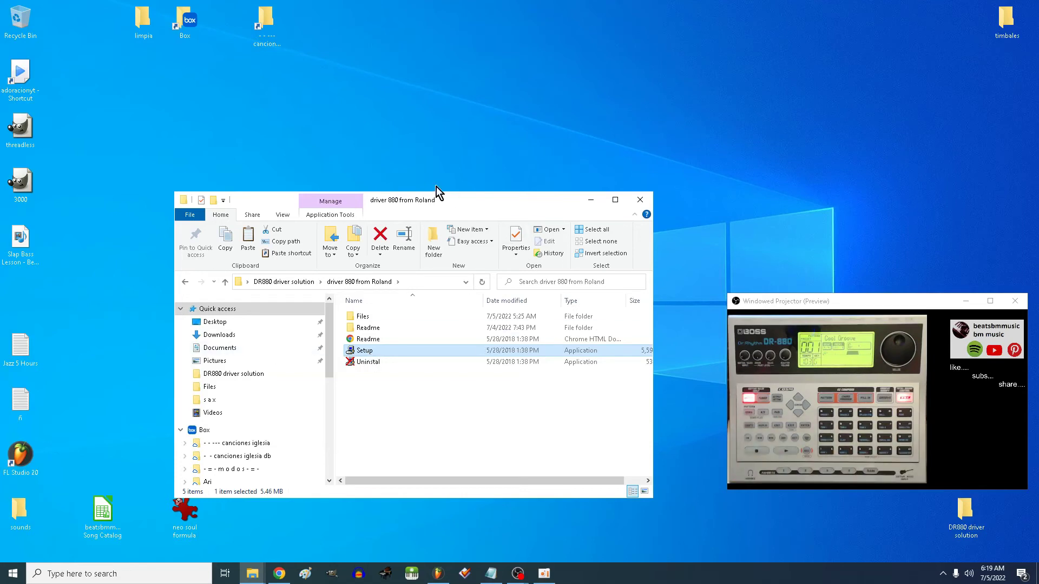
{"action": "left_click", "coordinate": [640, 200]}
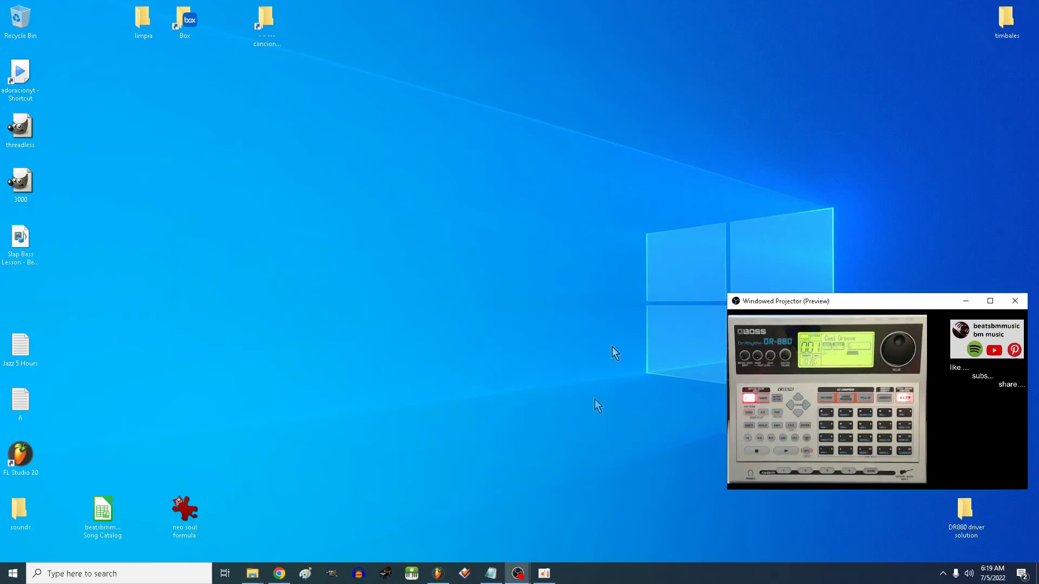
Step: In FL Studio's MIDI settings, set DR-880 as output on port 10 and enable it as input
{"action": "left_click", "coordinate": [442, 578]}
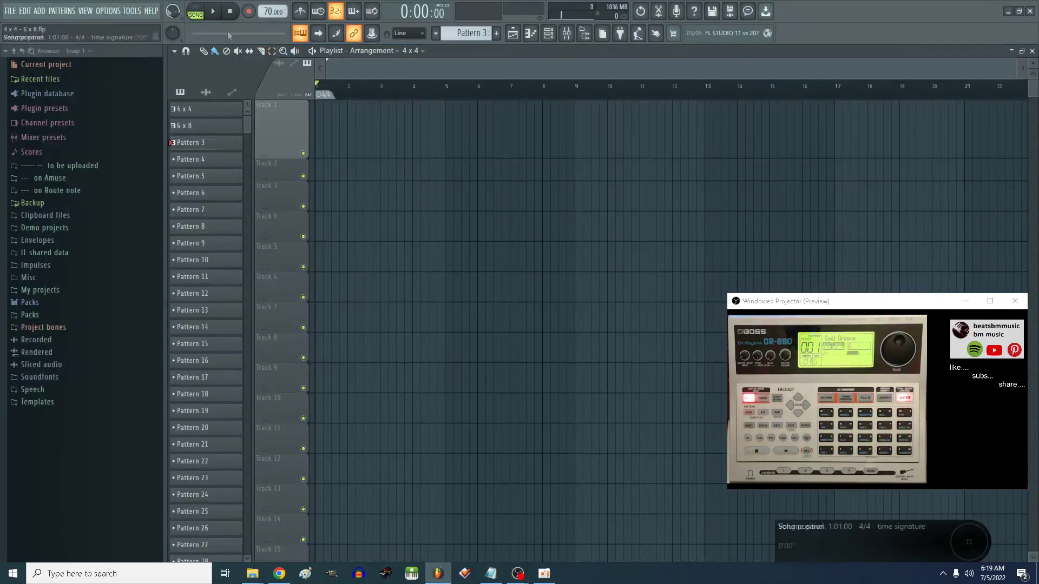
{"action": "left_click", "coordinate": [107, 12]}
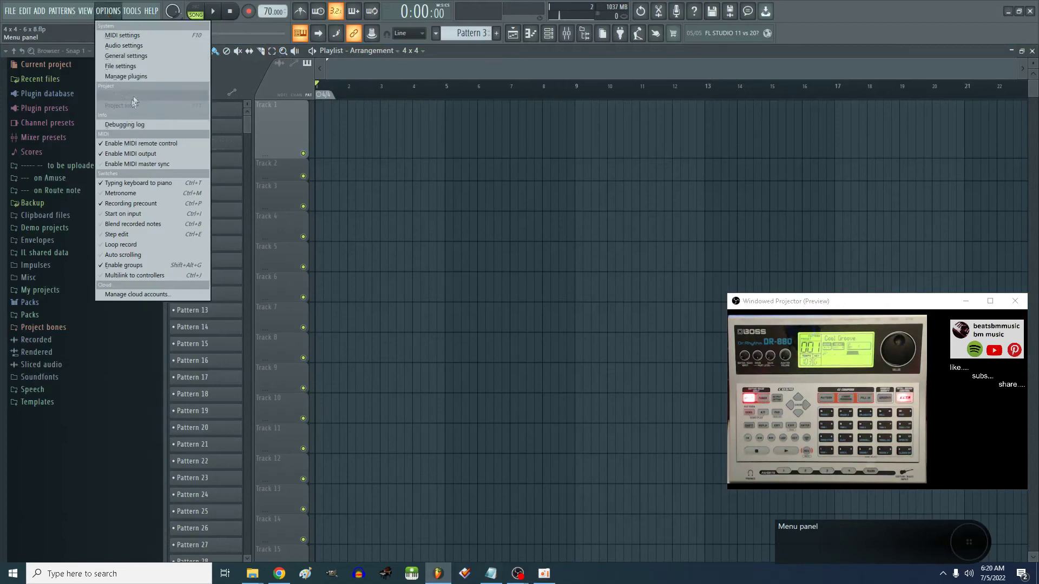
{"action": "left_click", "coordinate": [122, 35]}
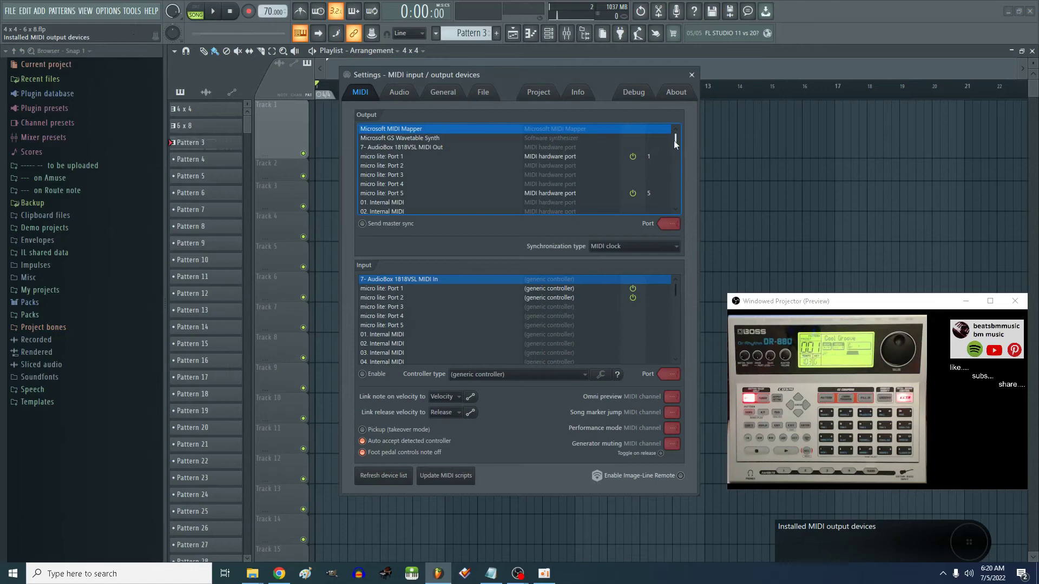
{"action": "left_click_drag", "start_coordinate": [676, 140], "coordinate": [680, 214]}
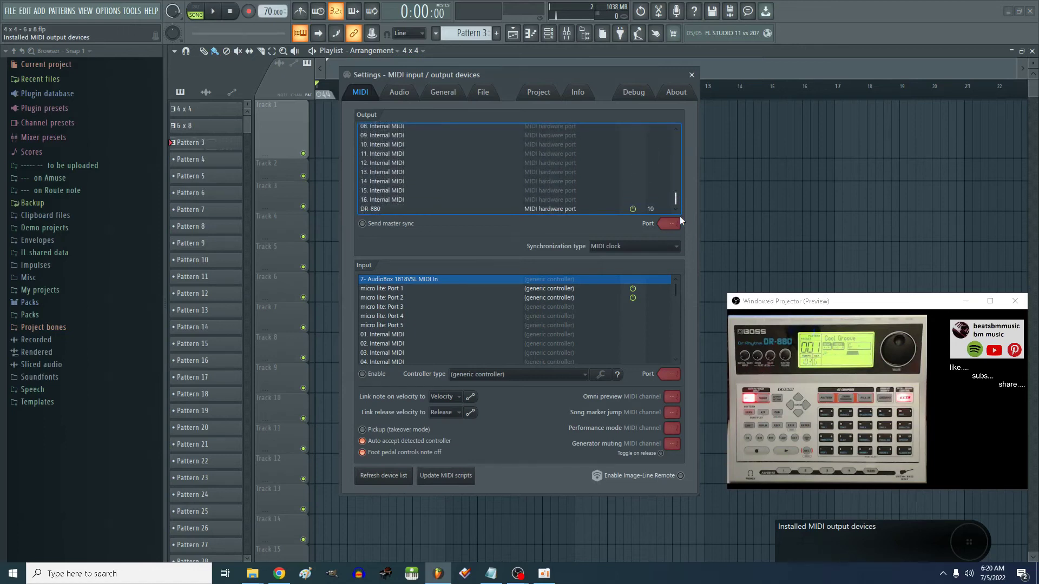
{"action": "left_click", "coordinate": [367, 208]}
{"action": "scroll", "coordinate": [445, 307], "scroll_direction": "down", "scroll_amount": 20}
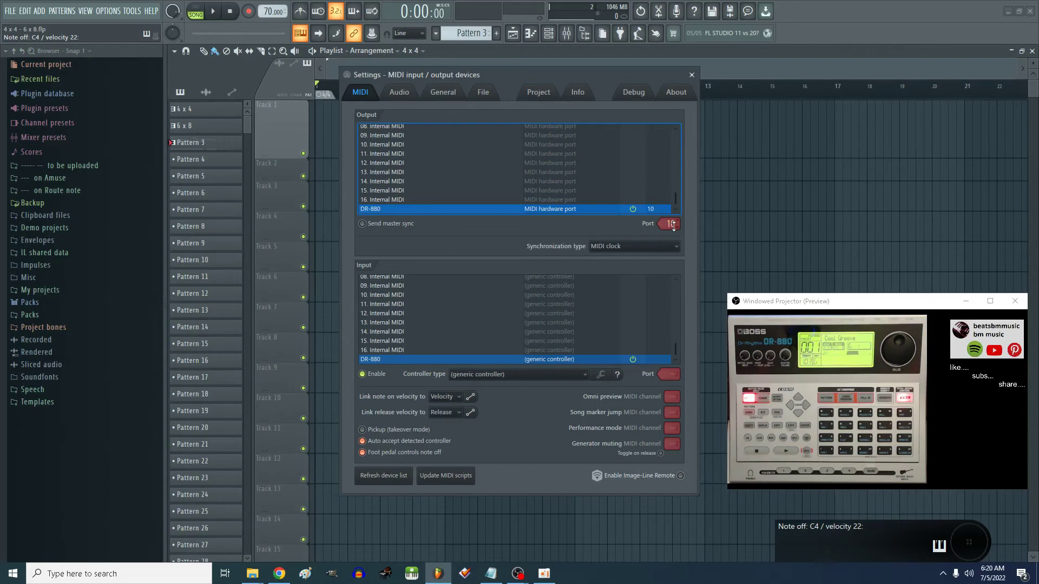
{"action": "left_click", "coordinate": [691, 75]}
Step: Verify the MIDI Out plugin uses channel 10, port 10, then open its piano roll
{"action": "left_click", "coordinate": [550, 33]}
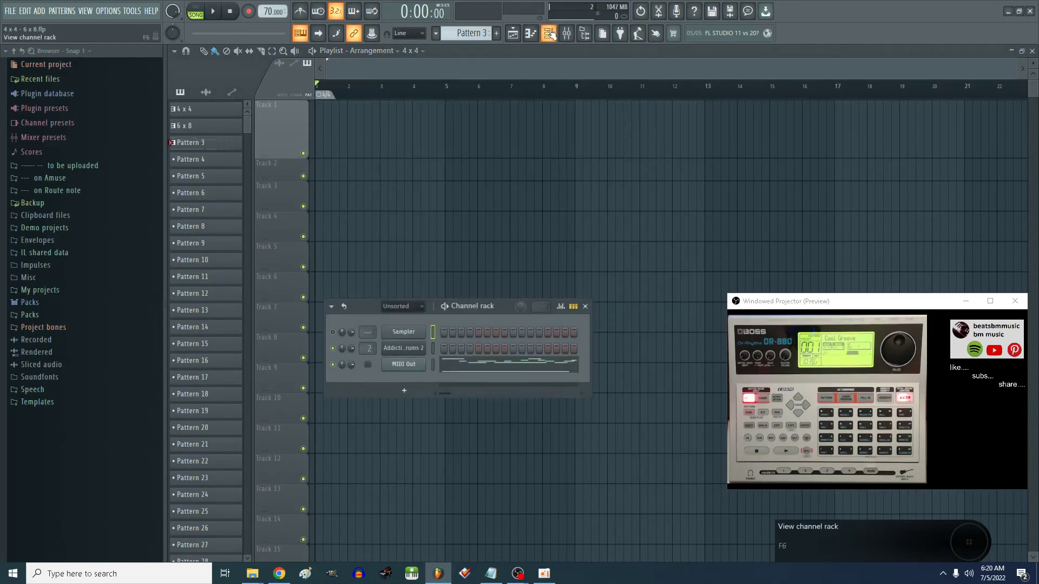
{"action": "left_click", "coordinate": [436, 368]}
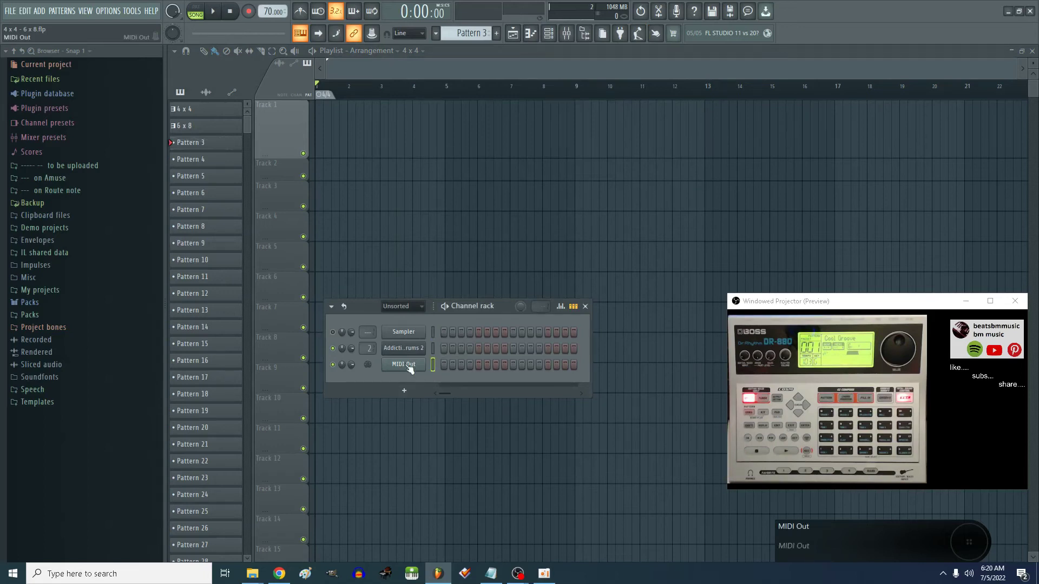
{"action": "right_click", "coordinate": [409, 366]}
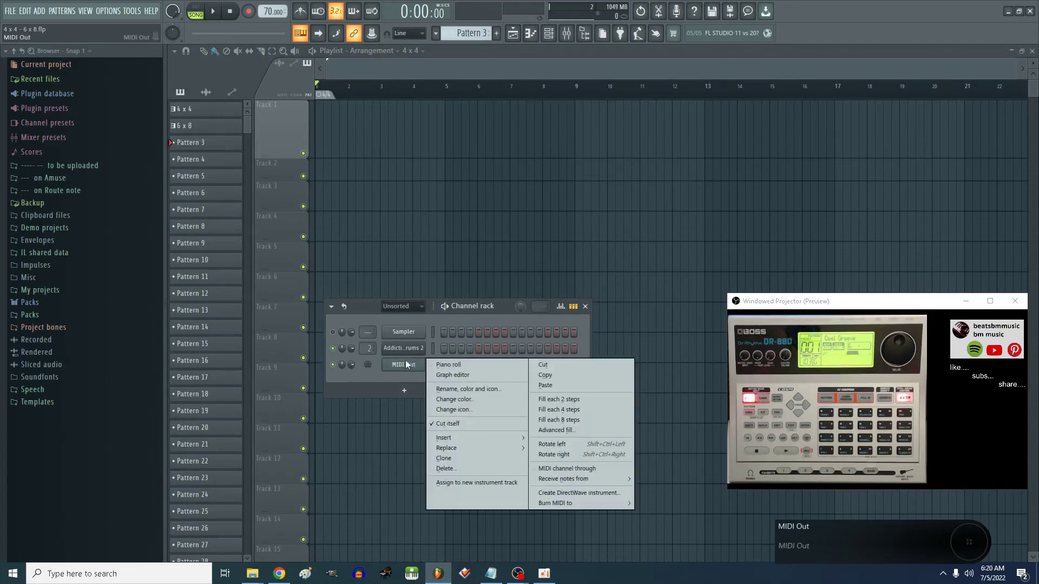
{"action": "left_click", "coordinate": [408, 367]}
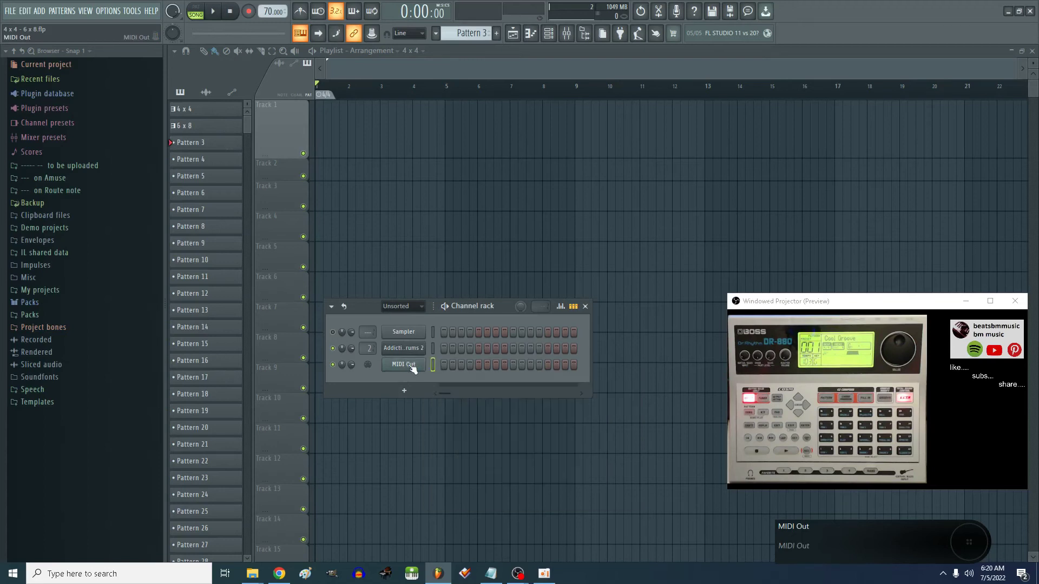
{"action": "left_click", "coordinate": [400, 364]}
{"action": "left_click_drag", "start_coordinate": [472, 293], "coordinate": [519, 225]}
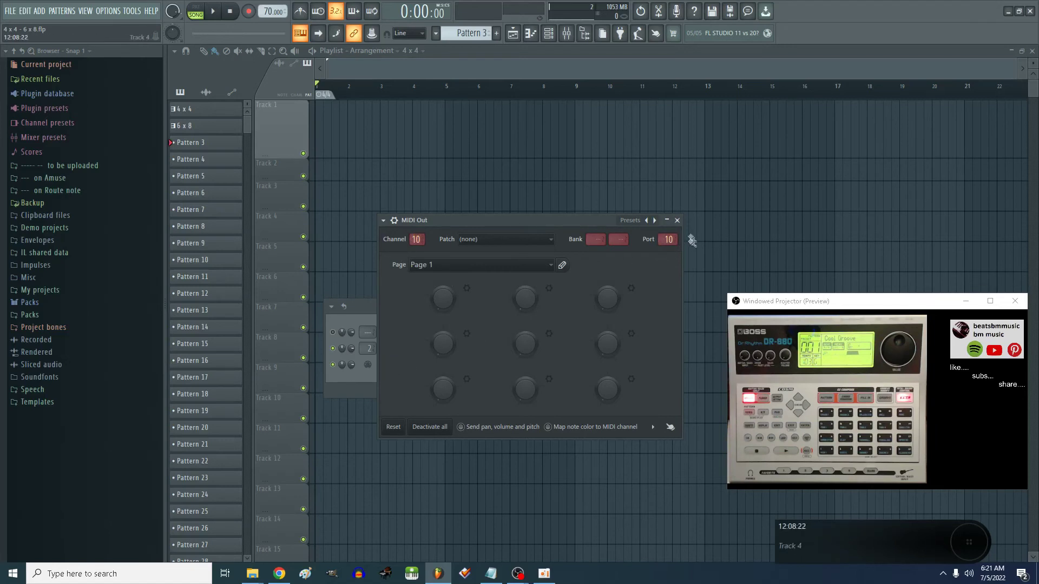
{"action": "left_click", "coordinate": [676, 220]}
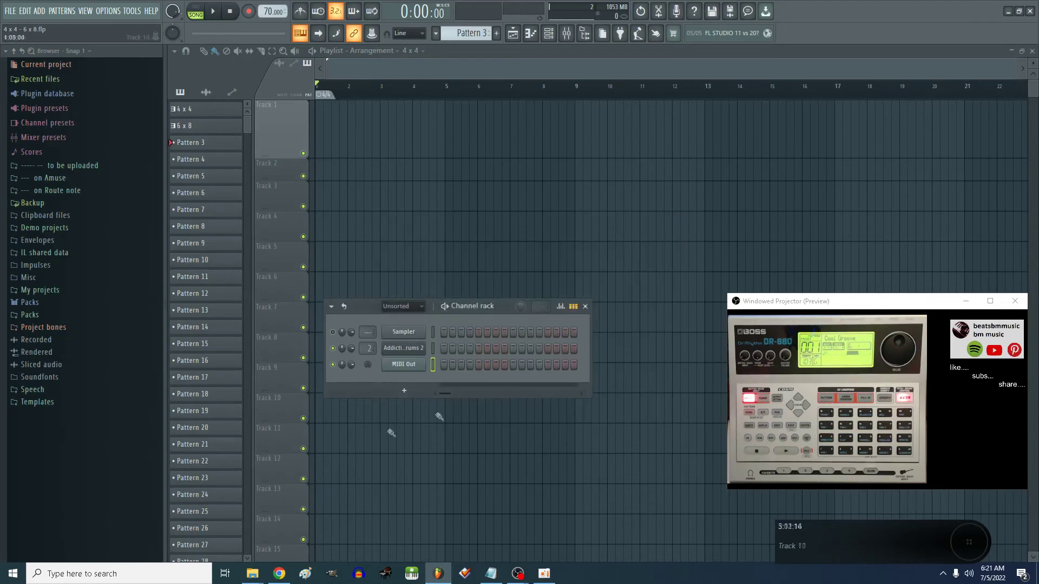
{"action": "right_click", "coordinate": [412, 368]}
{"action": "left_click", "coordinate": [443, 363]}
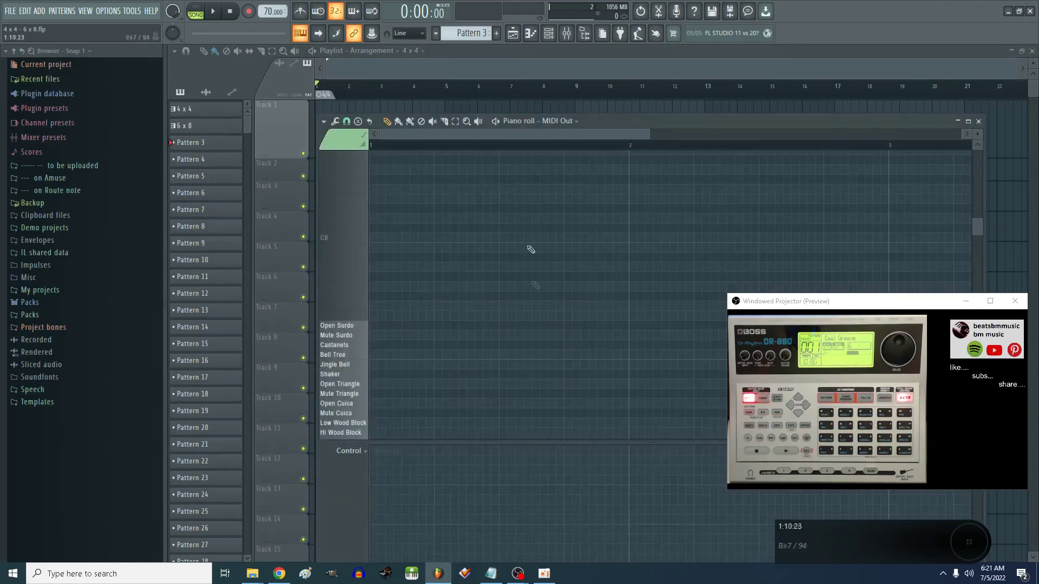
Step: Audition the DR-880 drum names on the piano roll keyboard, Ride Bell through Scratch Push
{"action": "left_click_drag", "start_coordinate": [330, 355], "coordinate": [344, 295]}
{"action": "scroll", "coordinate": [347, 414], "scroll_direction": "down", "scroll_amount": 4}
{"action": "scroll", "coordinate": [347, 384], "scroll_direction": "down", "scroll_amount": 5}
{"action": "scroll", "coordinate": [344, 412], "scroll_direction": "down", "scroll_amount": 5}
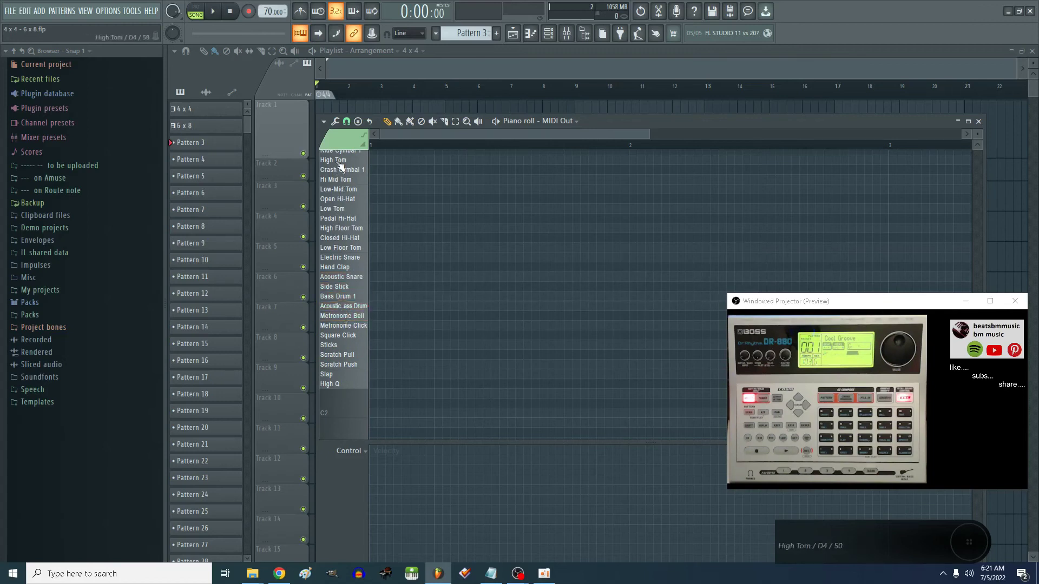
{"action": "scroll", "coordinate": [341, 165], "scroll_direction": "up", "scroll_amount": 1}
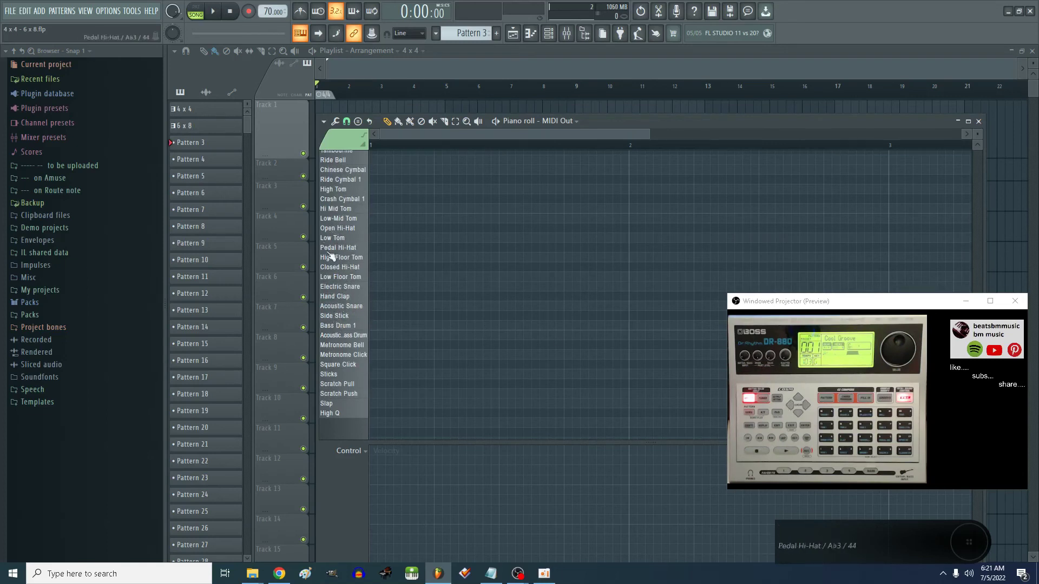
{"action": "left_click_drag", "start_coordinate": [331, 256], "coordinate": [347, 342]}
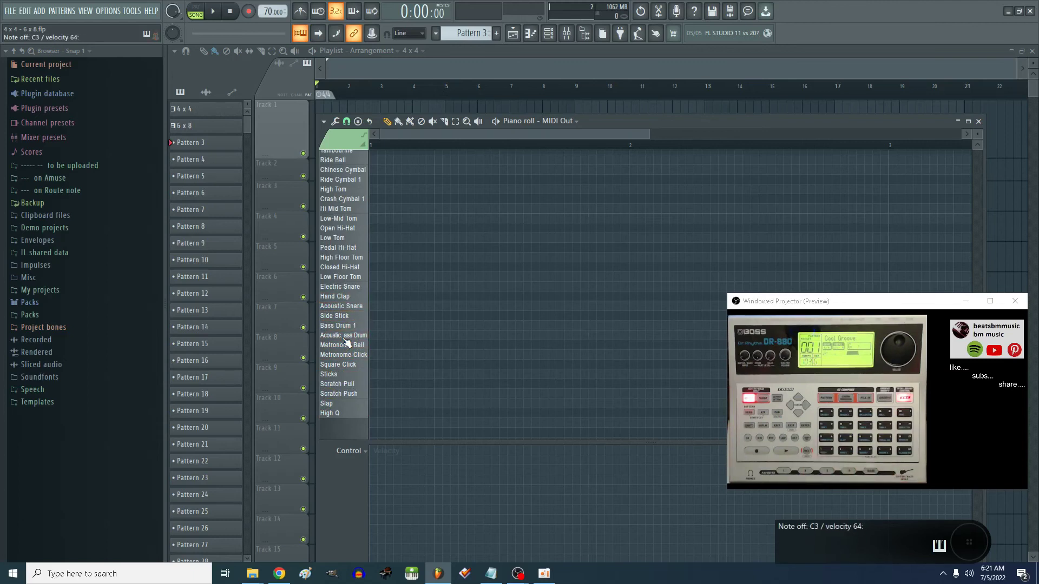
Step: Tick Enable MIDI output in Options and bring the empty Playlist back to the front
{"action": "left_click", "coordinate": [114, 12]}
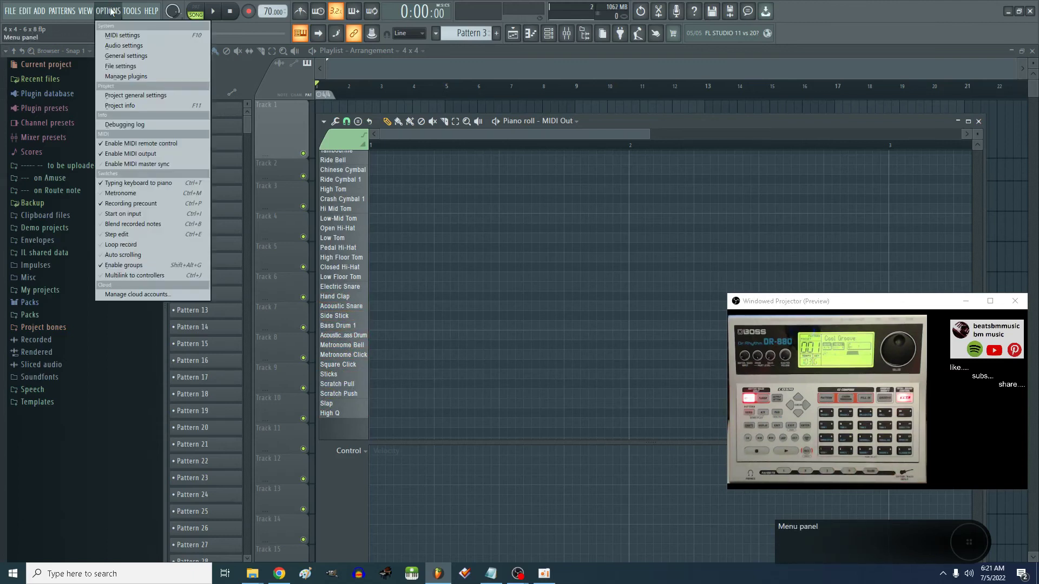
{"action": "left_click", "coordinate": [140, 155]}
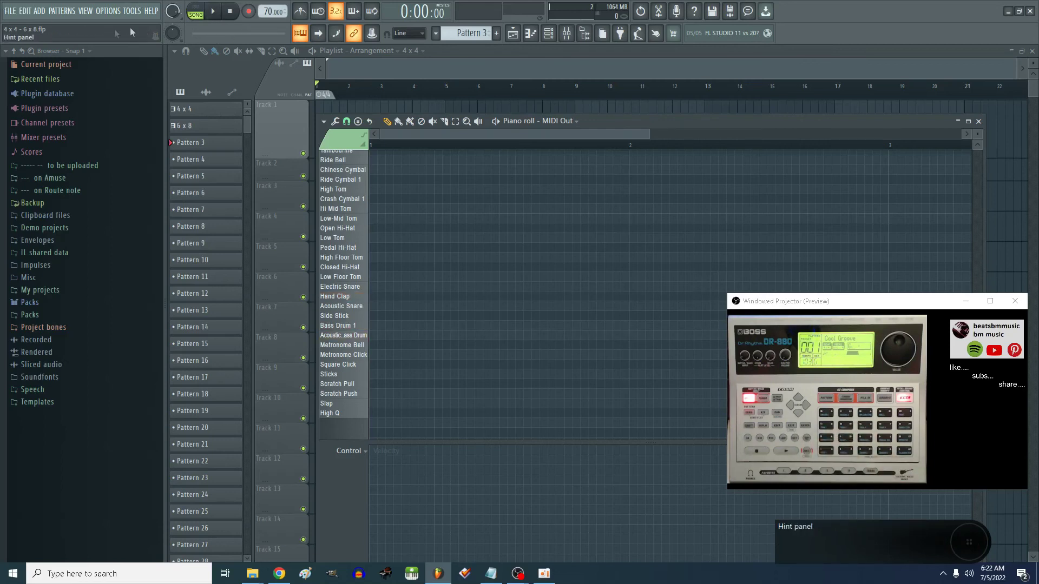
{"action": "left_click", "coordinate": [113, 12]}
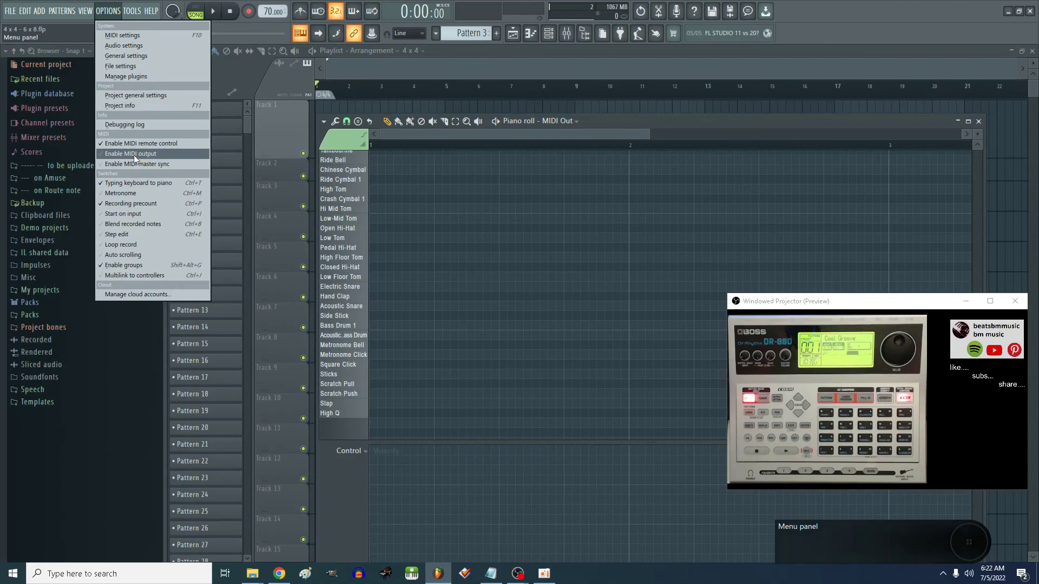
{"action": "left_click", "coordinate": [402, 76]}
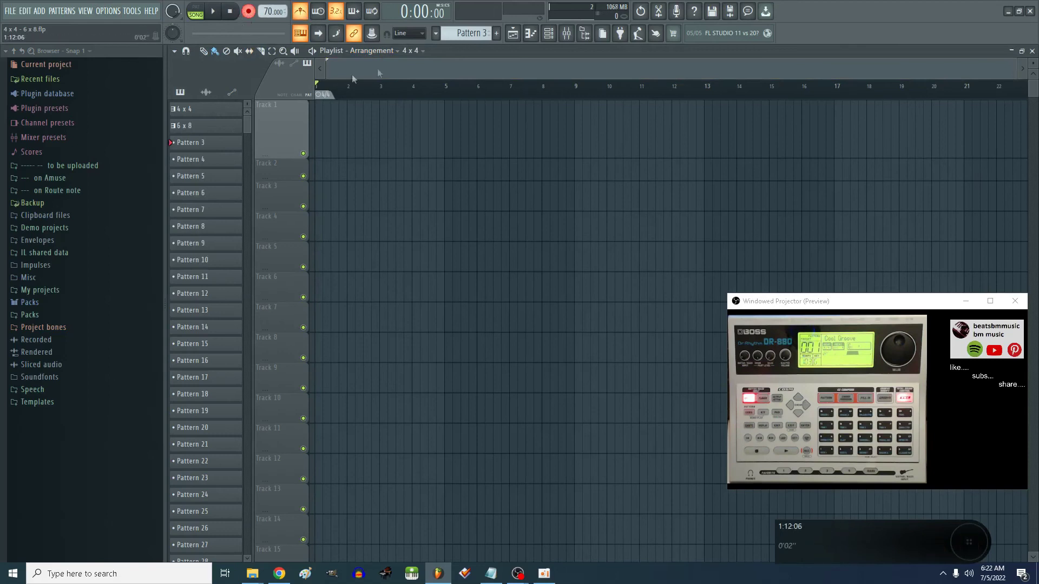
Step: Open the MIDI Out channel's piano roll from the Channel rack
{"action": "left_click", "coordinate": [548, 33]}
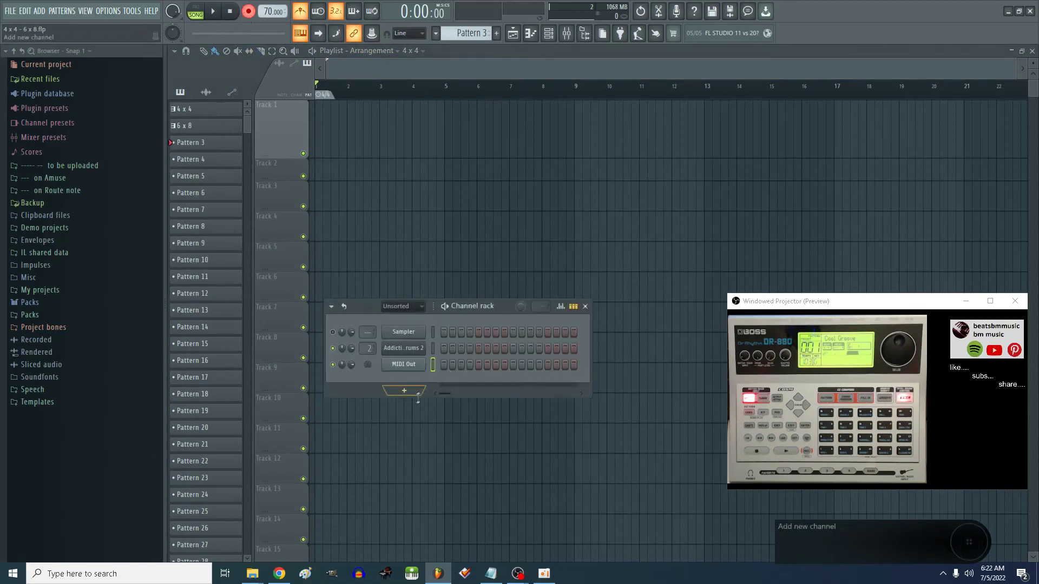
{"action": "right_click", "coordinate": [415, 368]}
{"action": "right_click", "coordinate": [406, 365]}
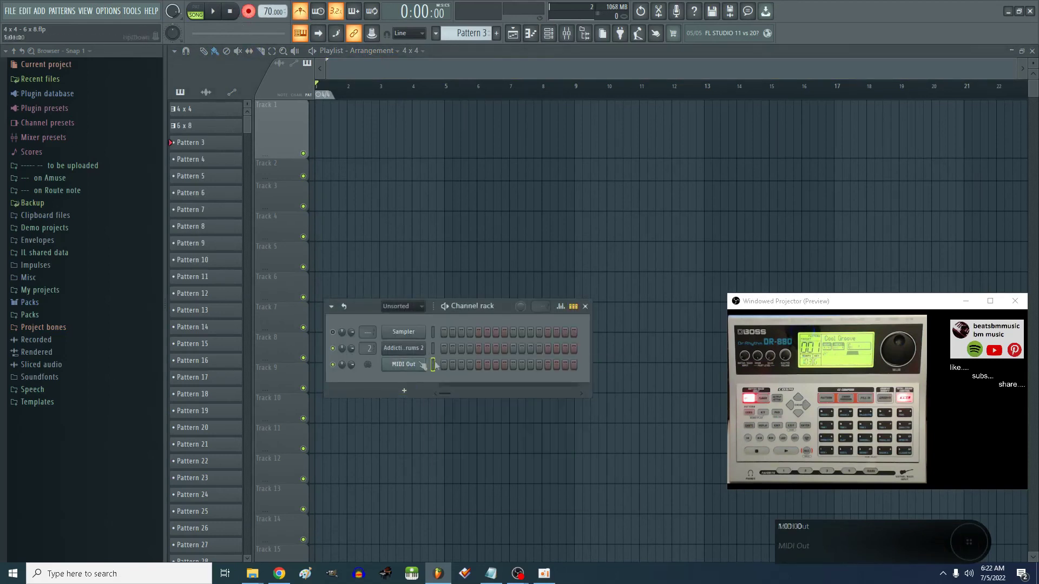
{"action": "right_click", "coordinate": [404, 365]}
{"action": "left_click", "coordinate": [438, 365]}
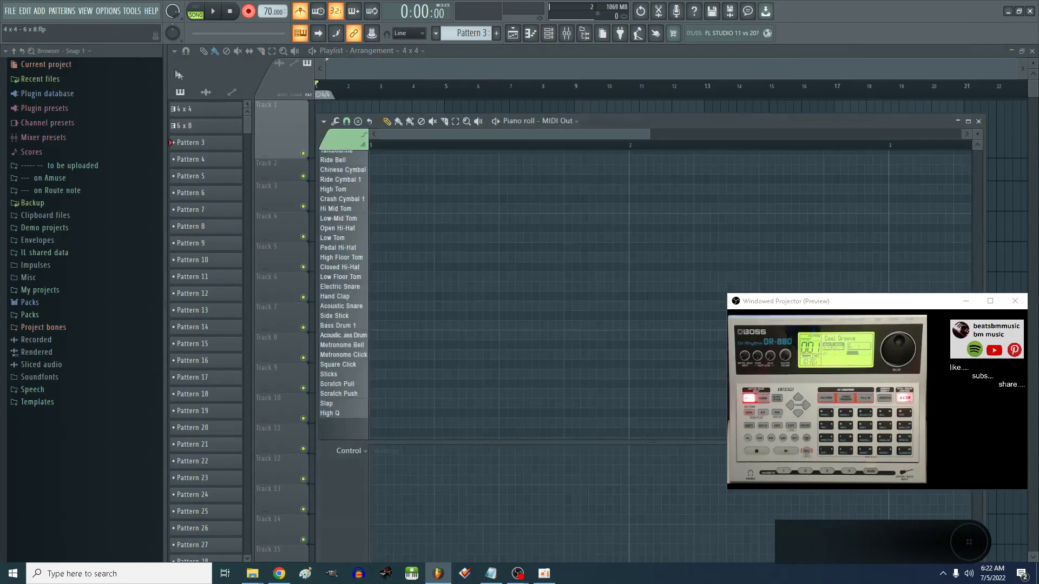
Step: Record a DR-880 drum pattern into Pattern 3, stop it, and play it back
{"action": "left_click", "coordinate": [212, 13]}
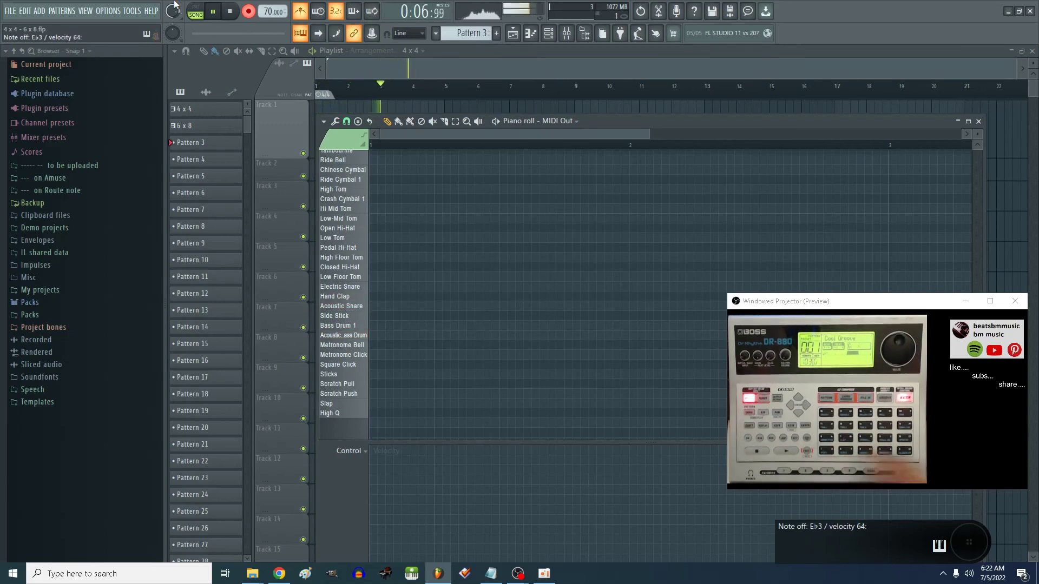
{"action": "key", "text": "space"}
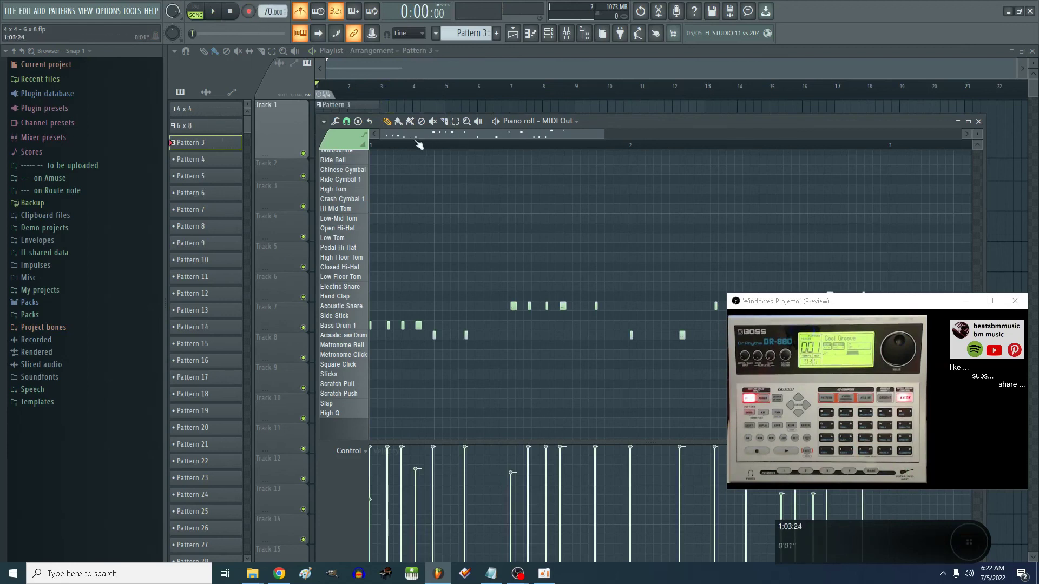
{"action": "key", "text": "space"}
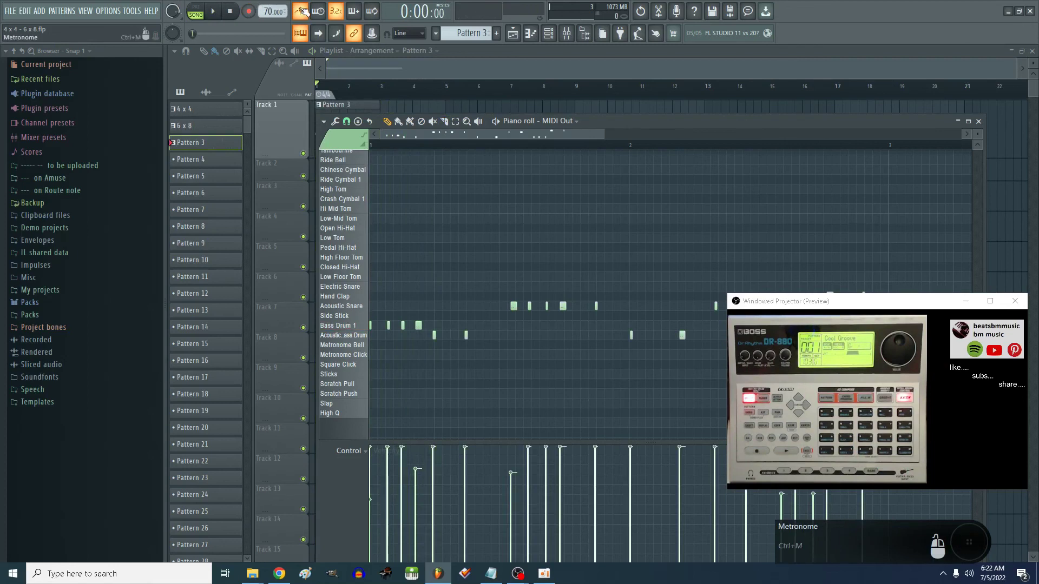
{"action": "left_click", "coordinate": [107, 15]}
Step: Enable MIDI output from the Options menu
{"action": "left_click", "coordinate": [130, 131]}
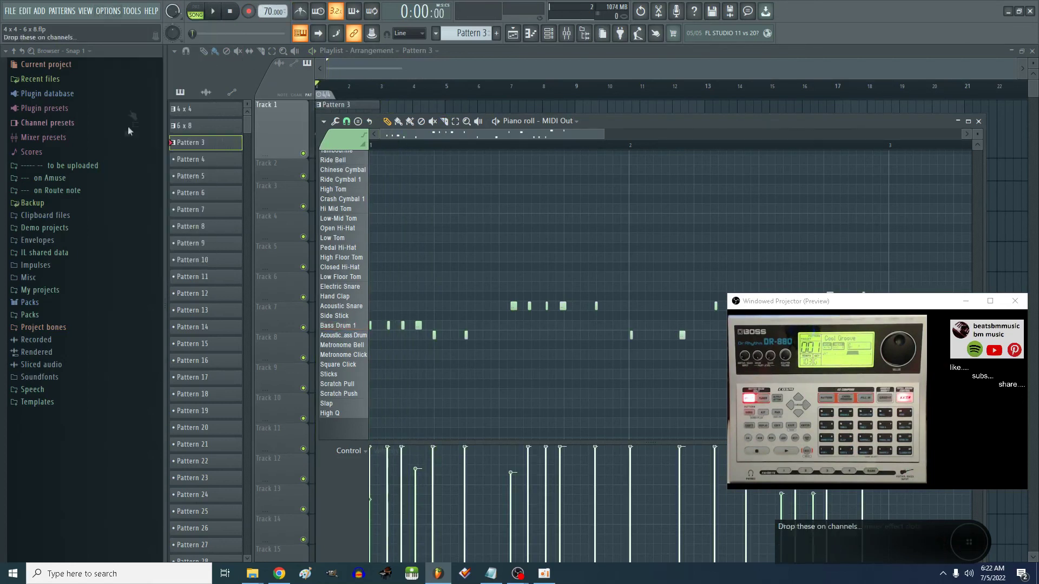
{"action": "left_click", "coordinate": [108, 11]}
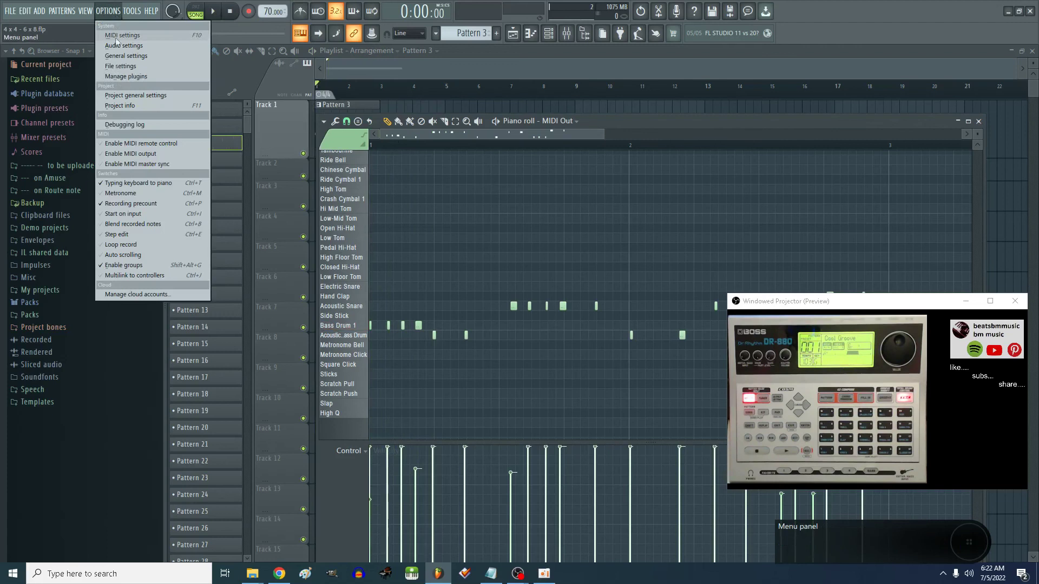
{"action": "left_click", "coordinate": [125, 155]}
Step: Play the recorded Pattern 3 drum notes, stop playback, and close the piano roll
{"action": "key", "text": "space"}
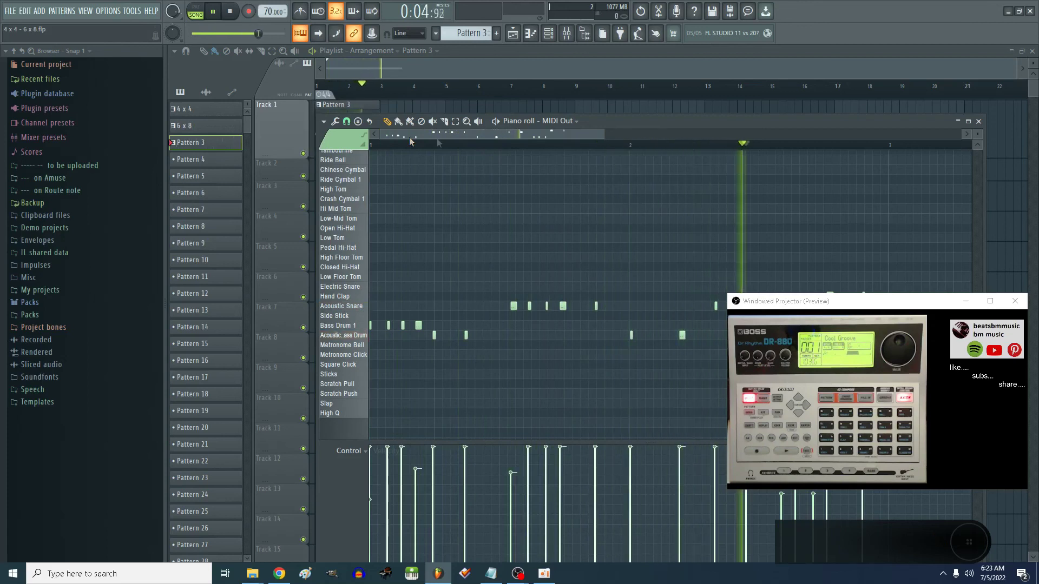
{"action": "left_click_drag", "start_coordinate": [695, 124], "coordinate": [684, 56]}
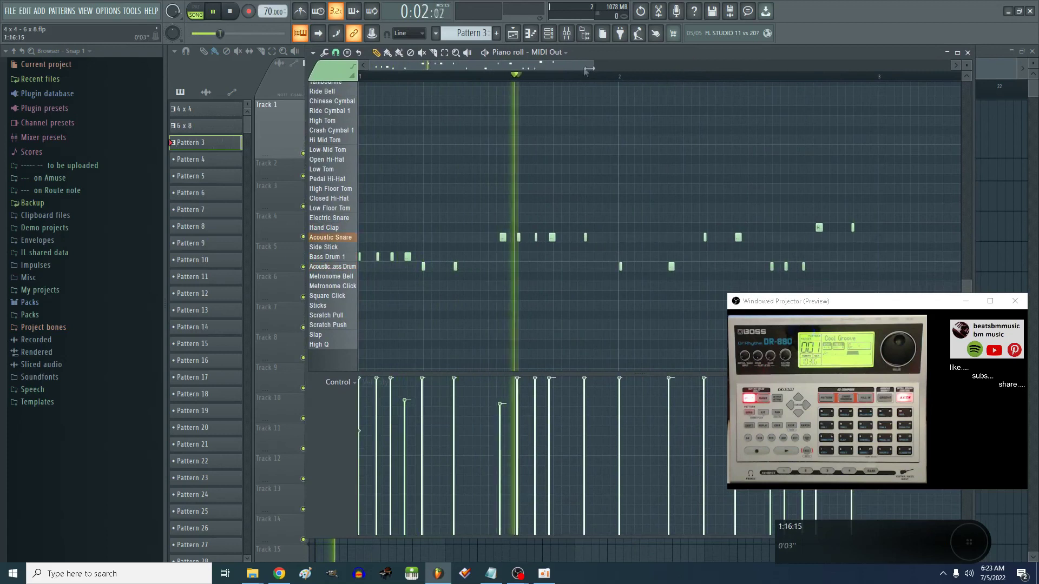
{"action": "key", "text": "space"}
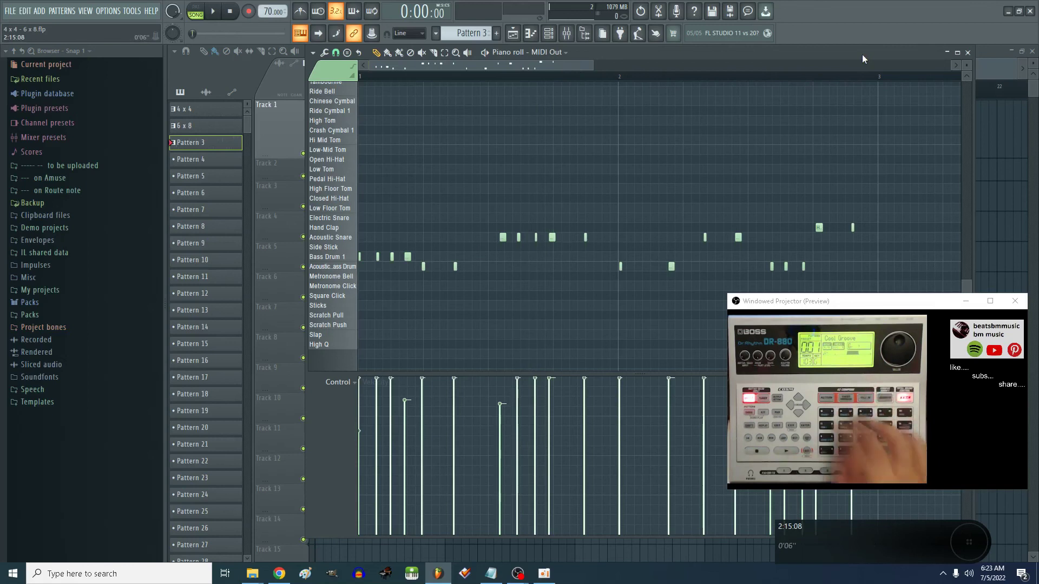
{"action": "left_click", "coordinate": [969, 52]}
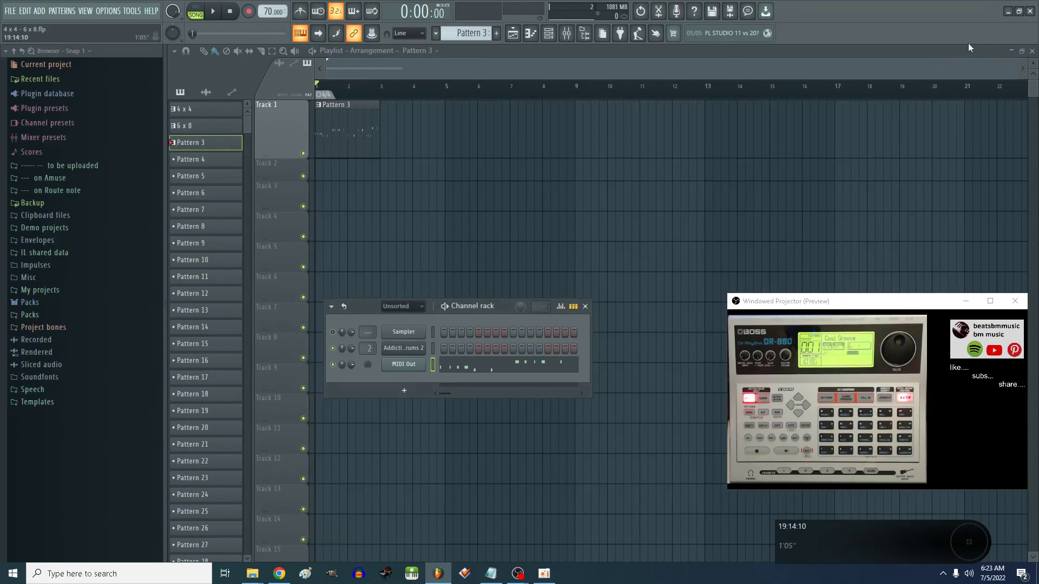
Step: Minimize FL Studio, read the Sound On Sound INF-editing post, then minimize Chrome
{"action": "left_click", "coordinate": [1008, 11]}
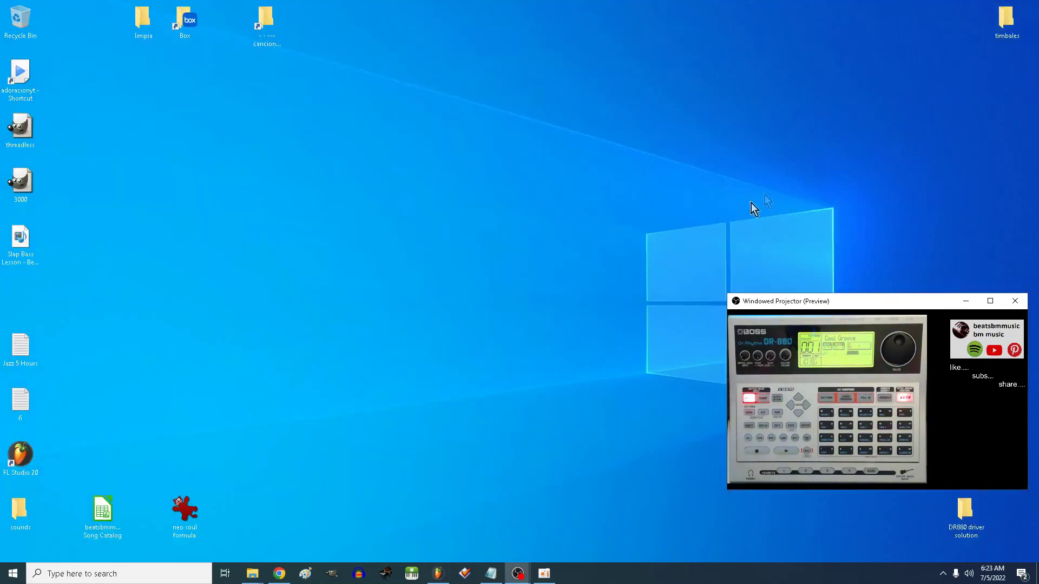
{"action": "left_click", "coordinate": [280, 573]}
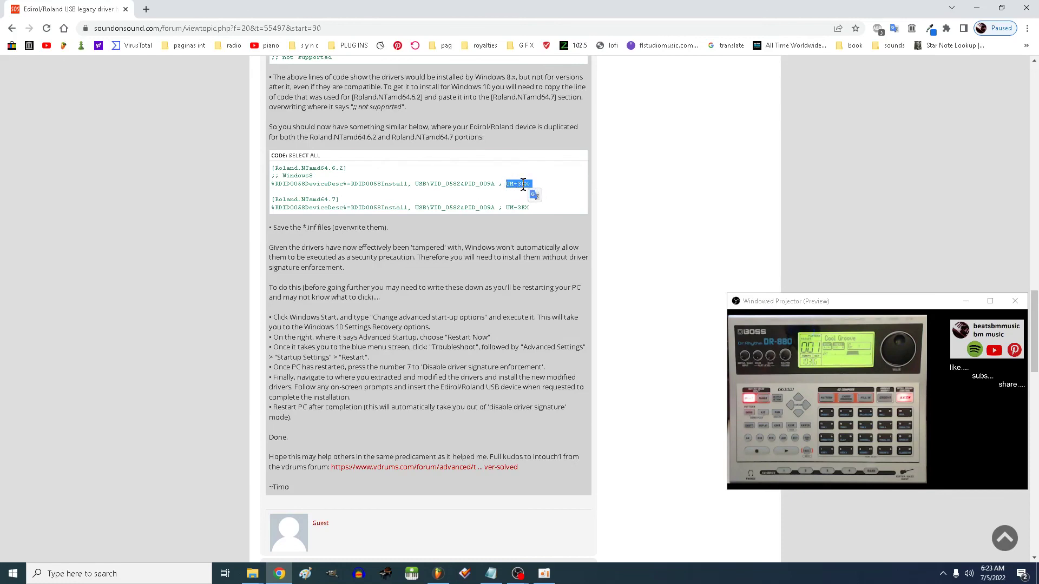
{"action": "left_click", "coordinate": [523, 209]}
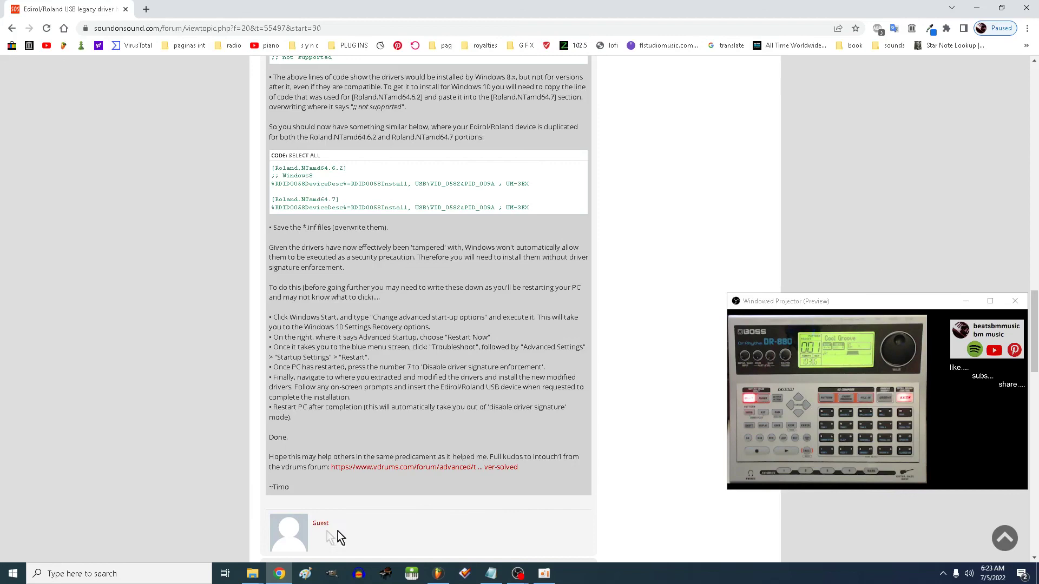
{"action": "left_click", "coordinate": [253, 573]}
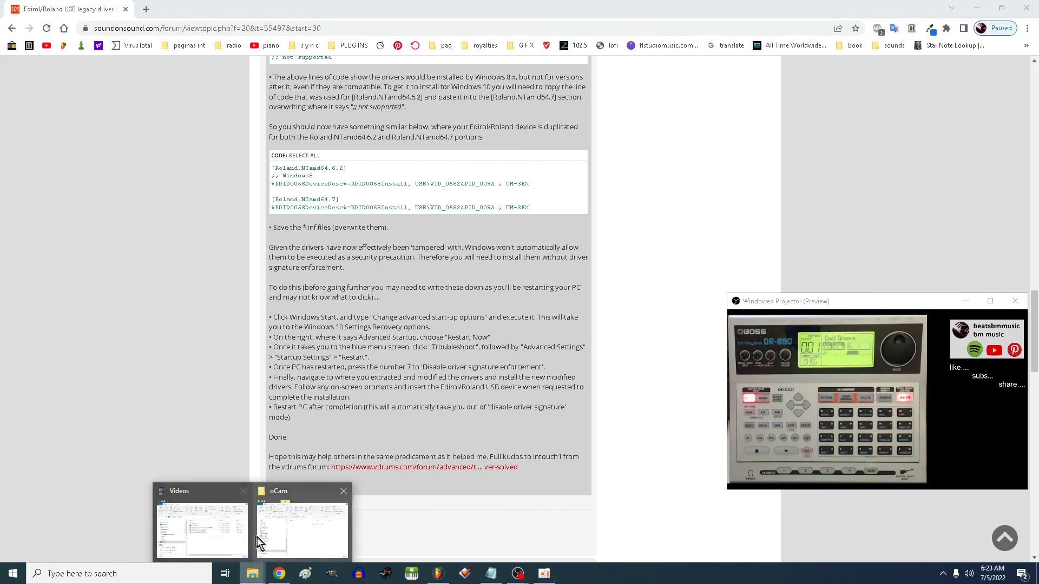
{"action": "left_click", "coordinate": [976, 8]}
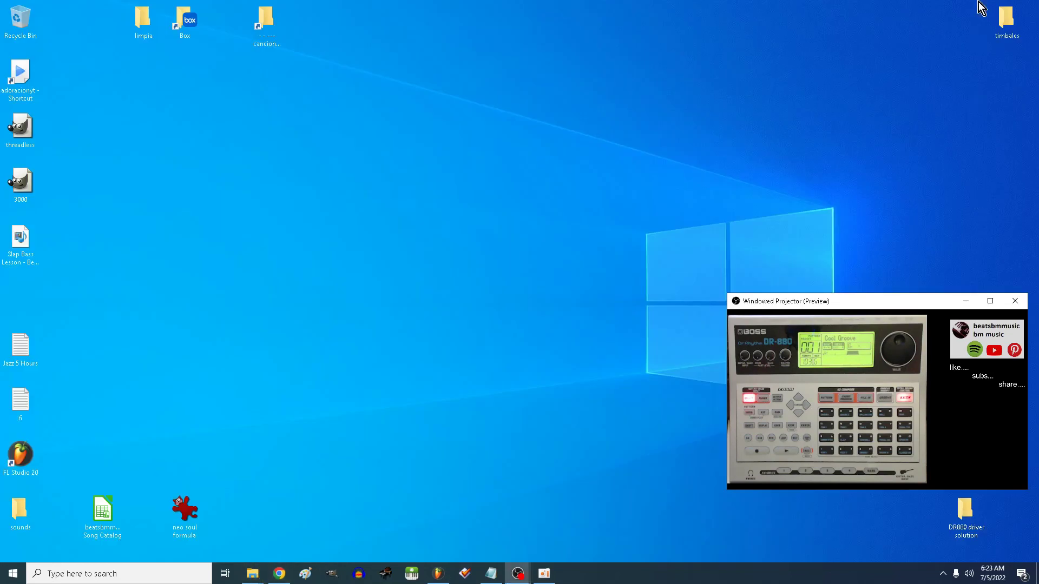
Step: Open the RDIF1047 INF from DR880 driver solution > driver 880 from Roland > Files in Notepad
{"action": "double_click", "coordinate": [961, 522]}
{"action": "double_click", "coordinate": [383, 319]}
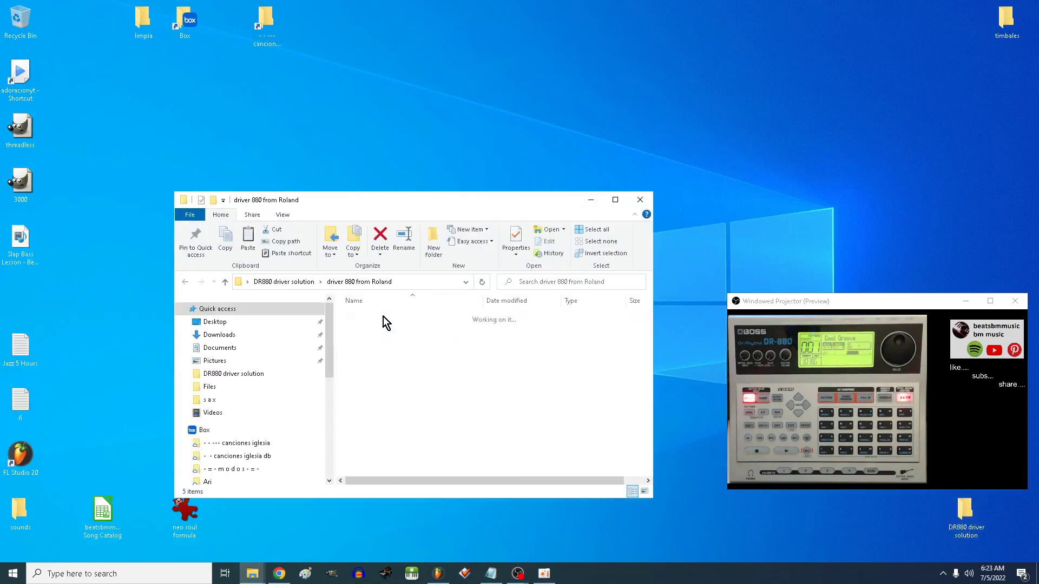
{"action": "double_click", "coordinate": [379, 314]}
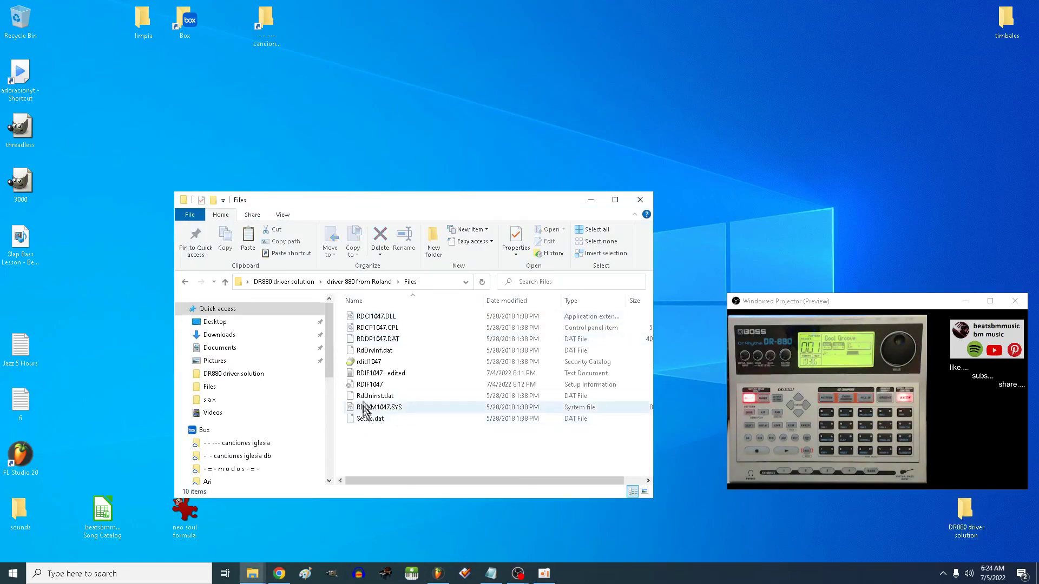
{"action": "right_click", "coordinate": [371, 385]}
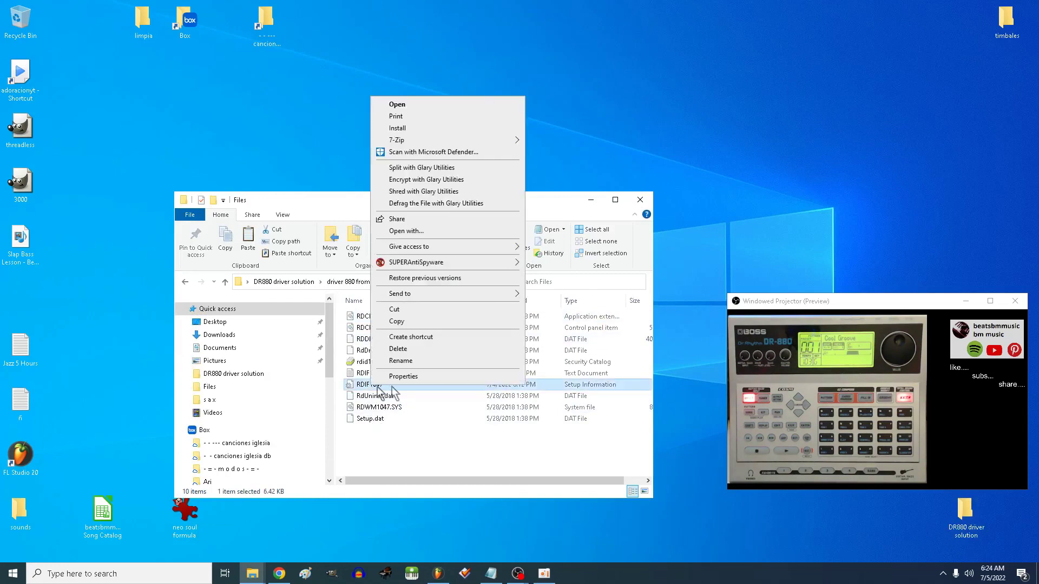
{"action": "left_click", "coordinate": [454, 233]}
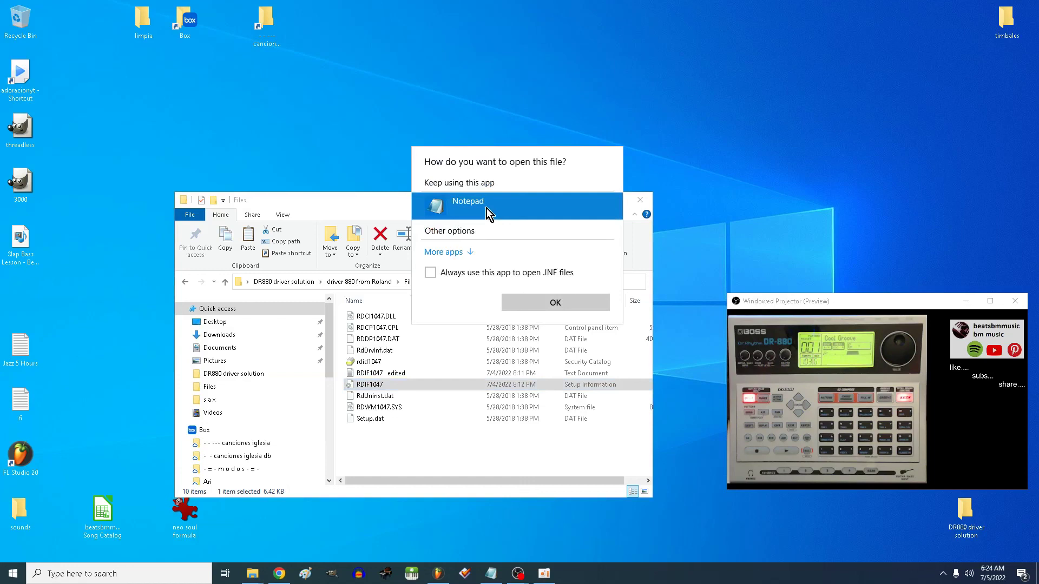
{"action": "left_click", "coordinate": [541, 301]}
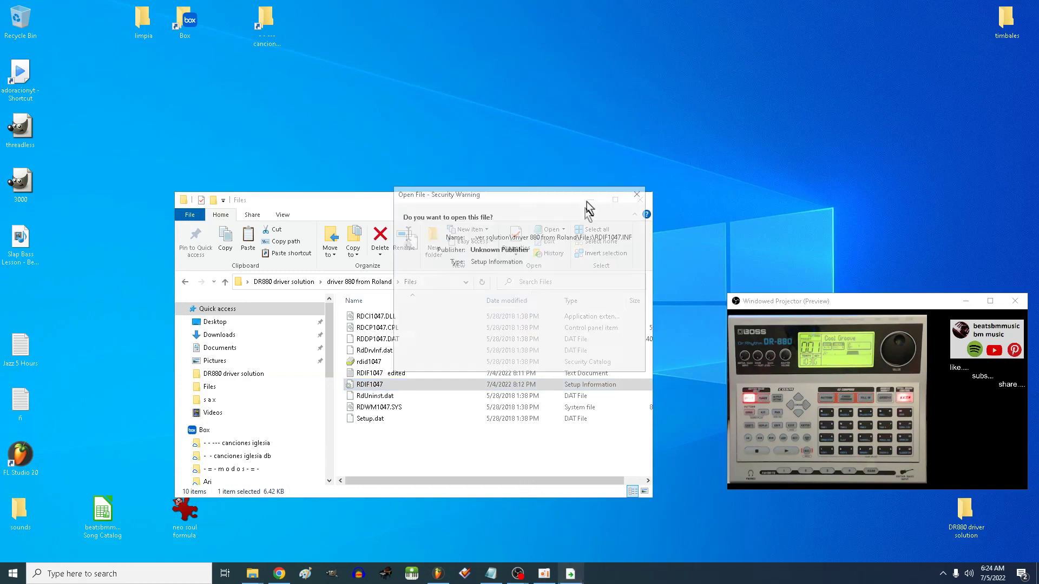
{"action": "left_click", "coordinate": [567, 298]}
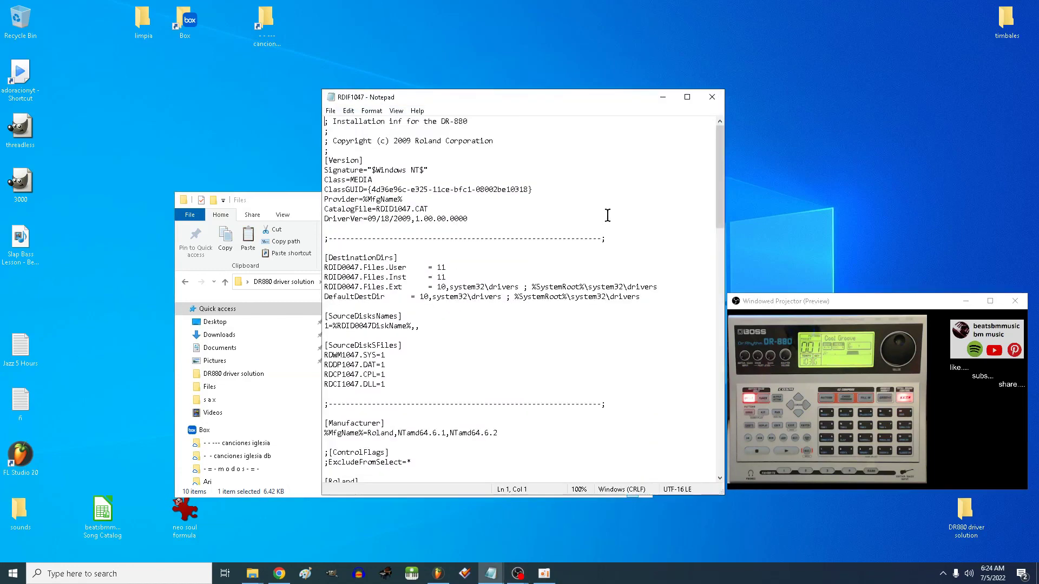
Step: Scroll through the Roland.NTamd64.6.2 section of the INF, then close Notepad
{"action": "left_click_drag", "start_coordinate": [721, 187], "coordinate": [725, 208]}
{"action": "left_click_drag", "start_coordinate": [727, 218], "coordinate": [729, 235]}
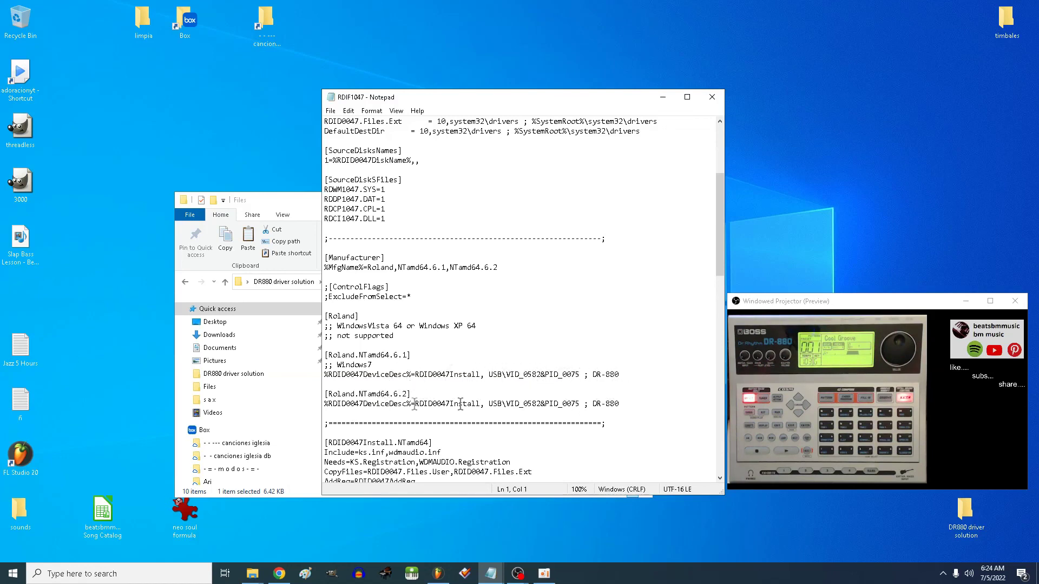
{"action": "left_click", "coordinate": [712, 97]}
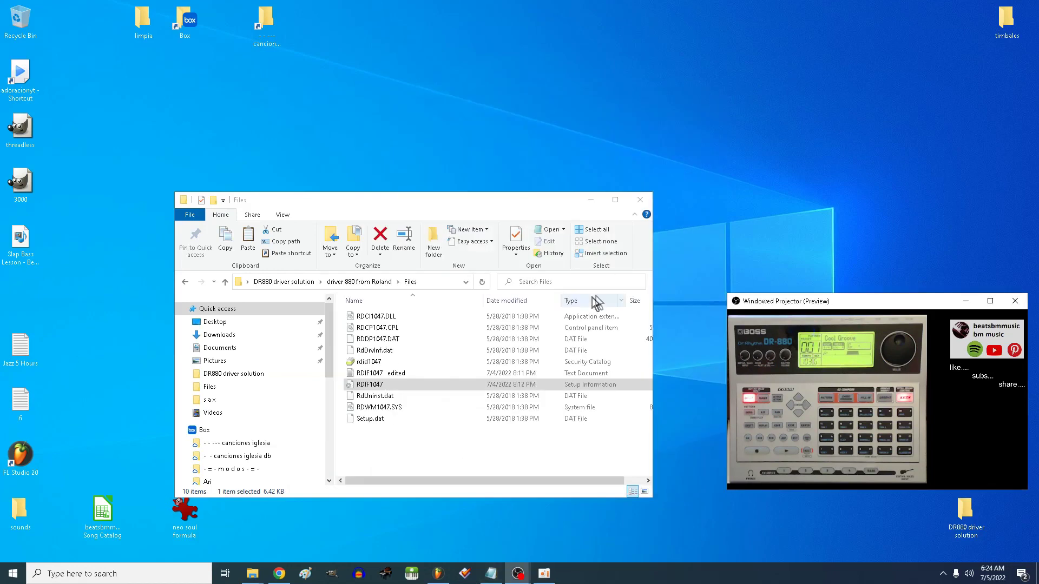
Step: Minimize the File Explorer Files folder window to reveal the desktop
{"action": "left_click", "coordinate": [589, 200]}
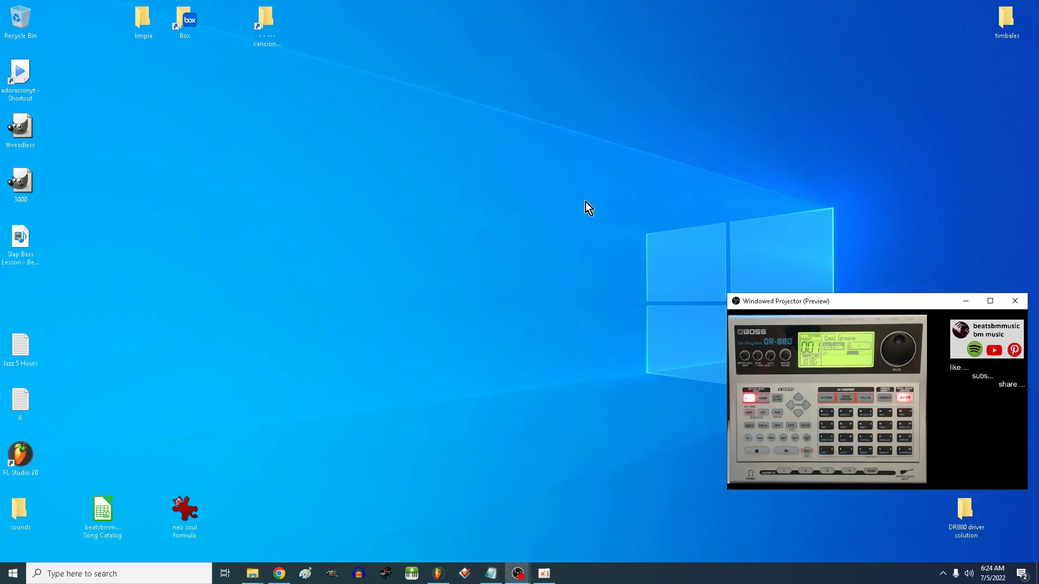